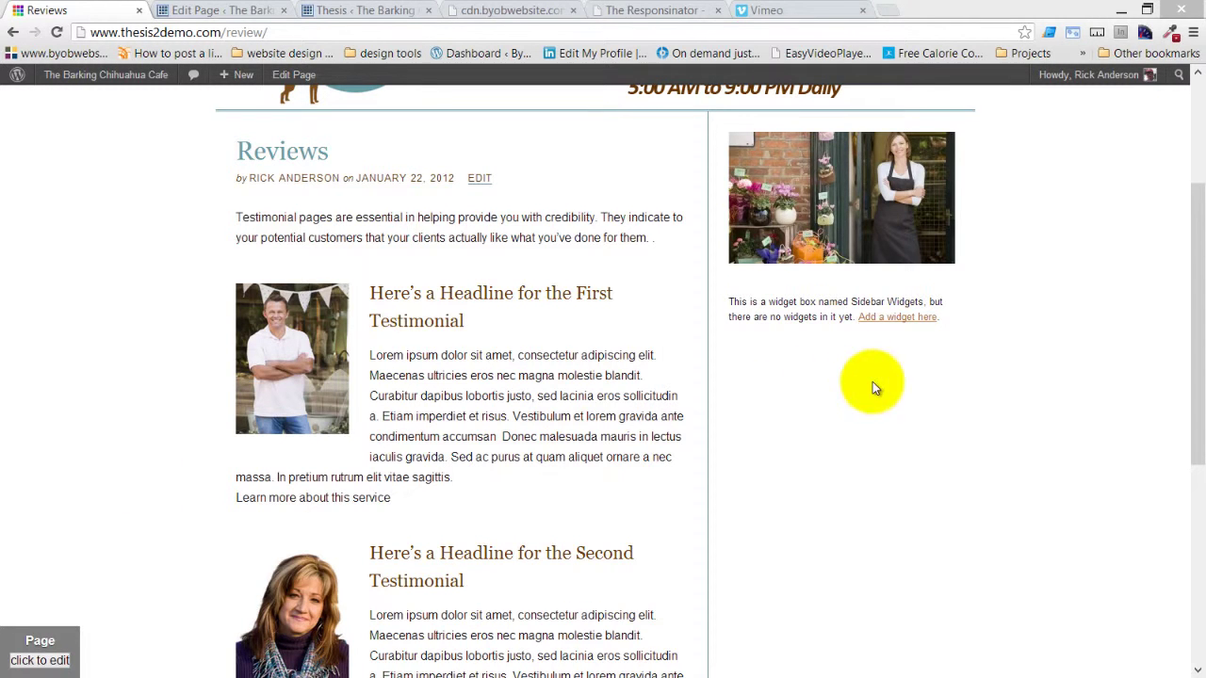
Step: Scroll the Reviews page down to the footer with the Classic Responsive Skin credit and WP Admin link
scroll(897, 412, "down", 3)
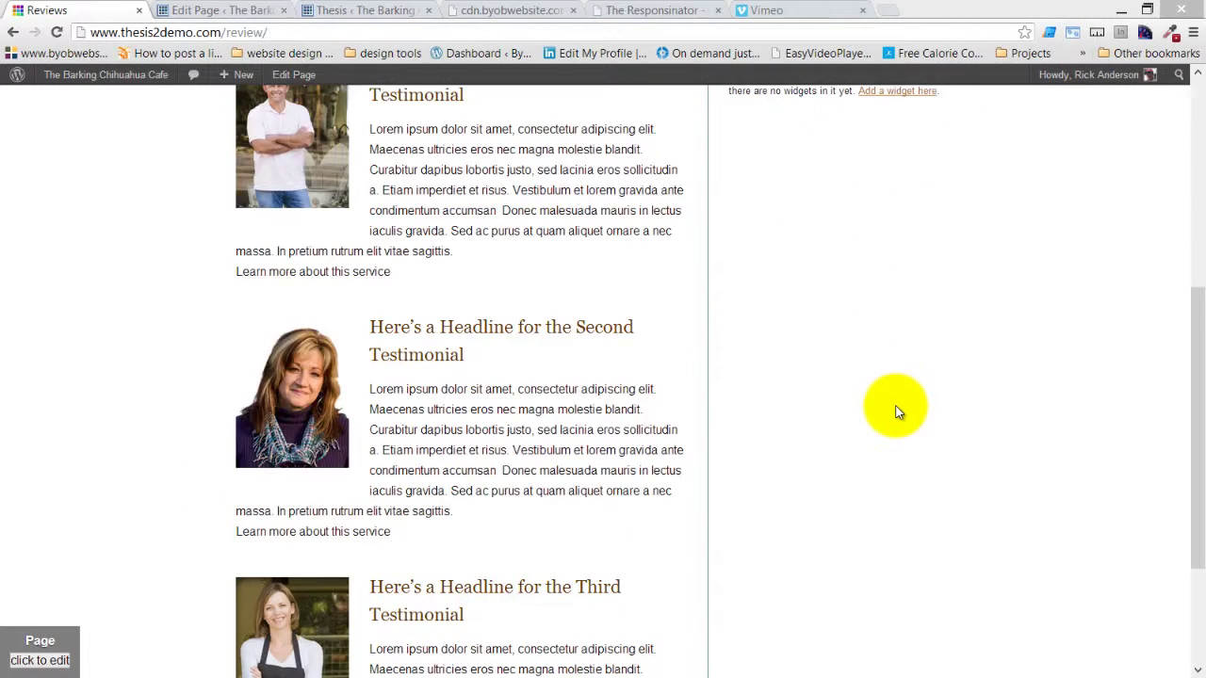
scroll(897, 412, "down", 3)
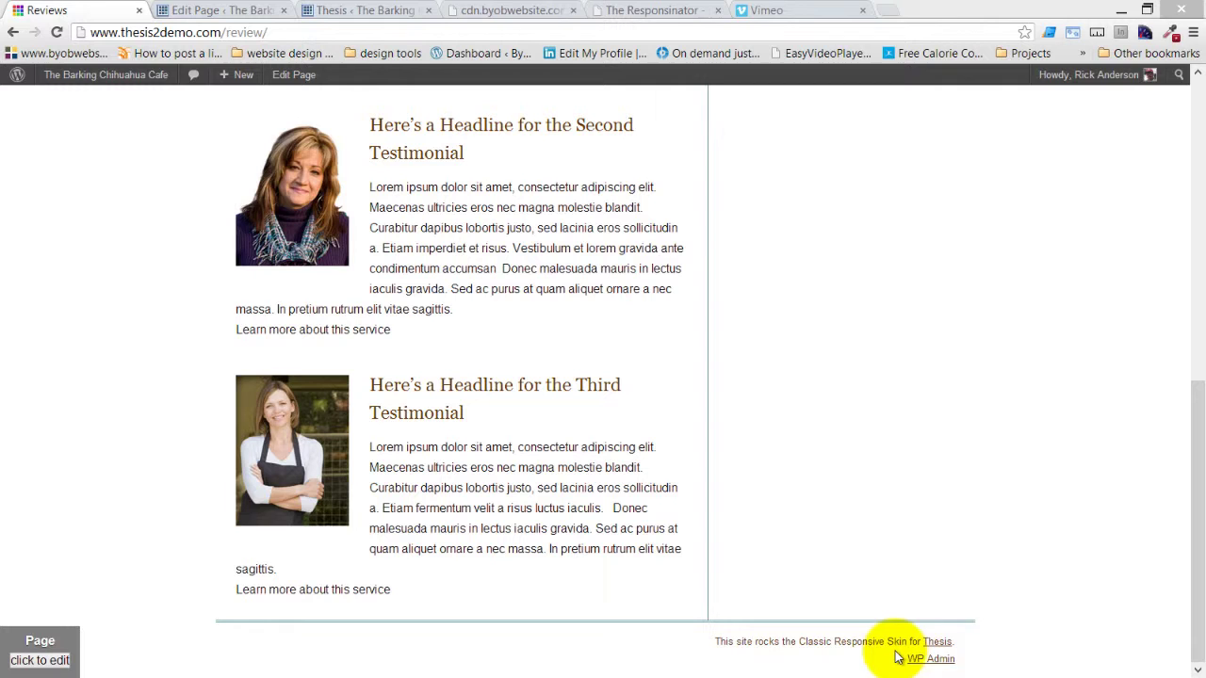
Step: Save the Sandbox page with Update
left_click(201, 10)
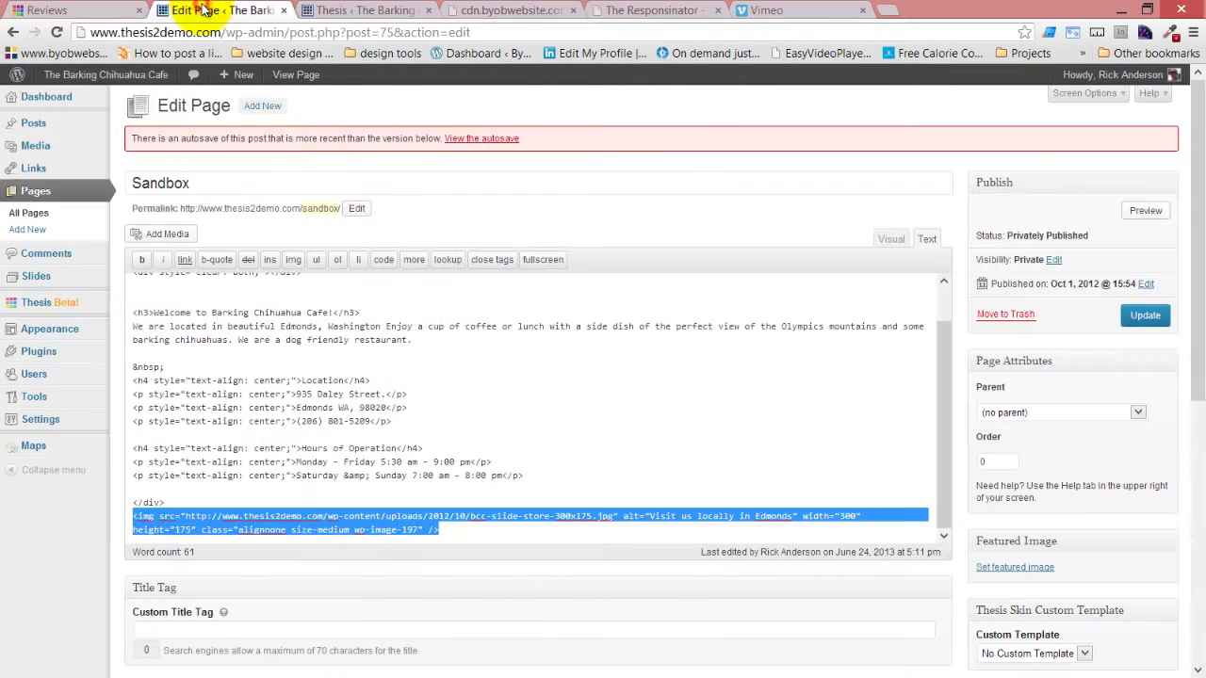
left_click(340, 10)
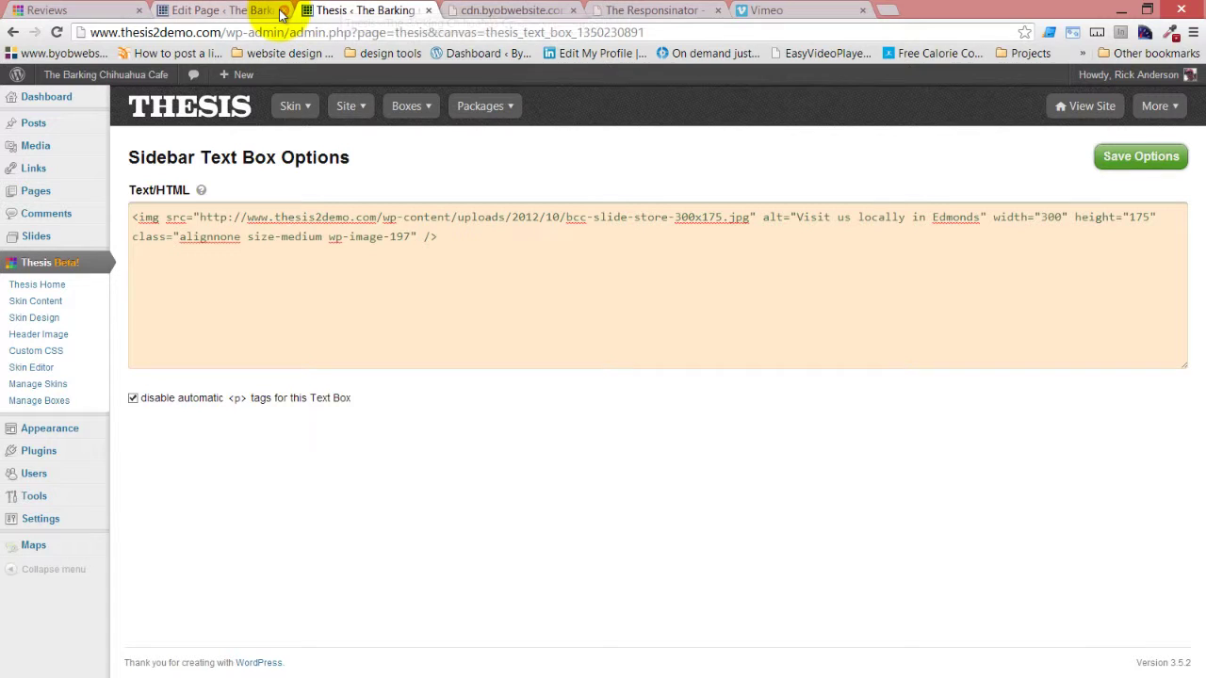
left_click(233, 11)
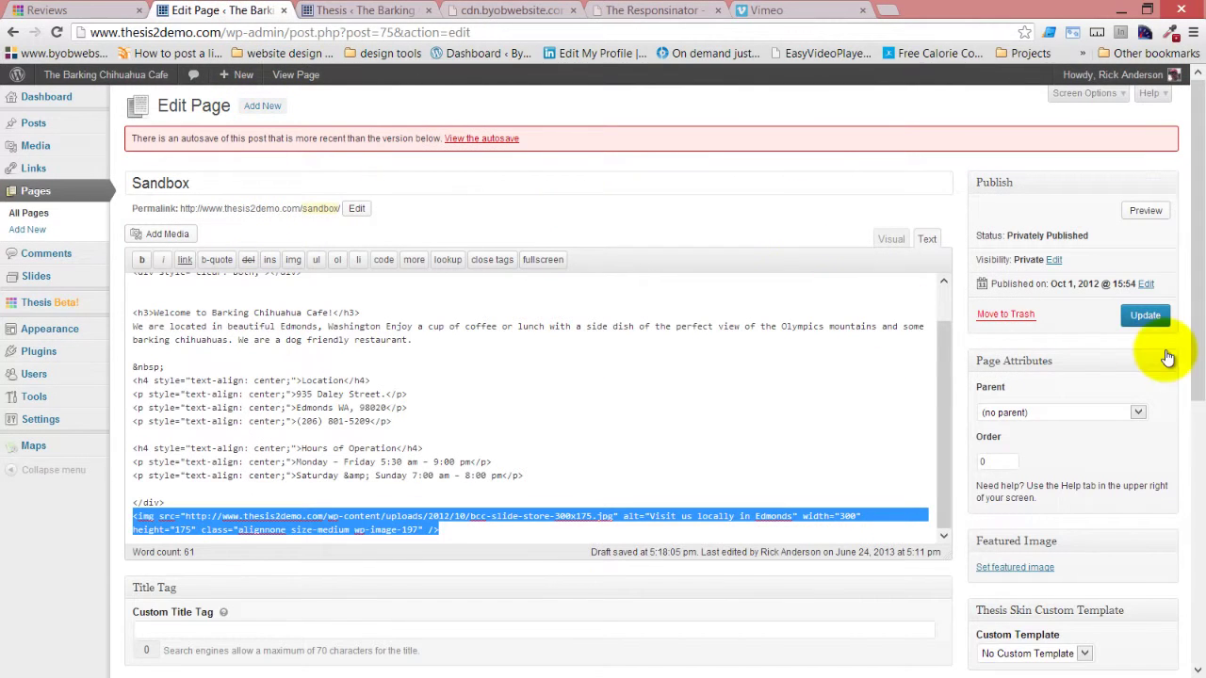
left_click(1145, 316)
Step: Open the Thesis skin's Attribution options under Skin > Content
left_click(367, 10)
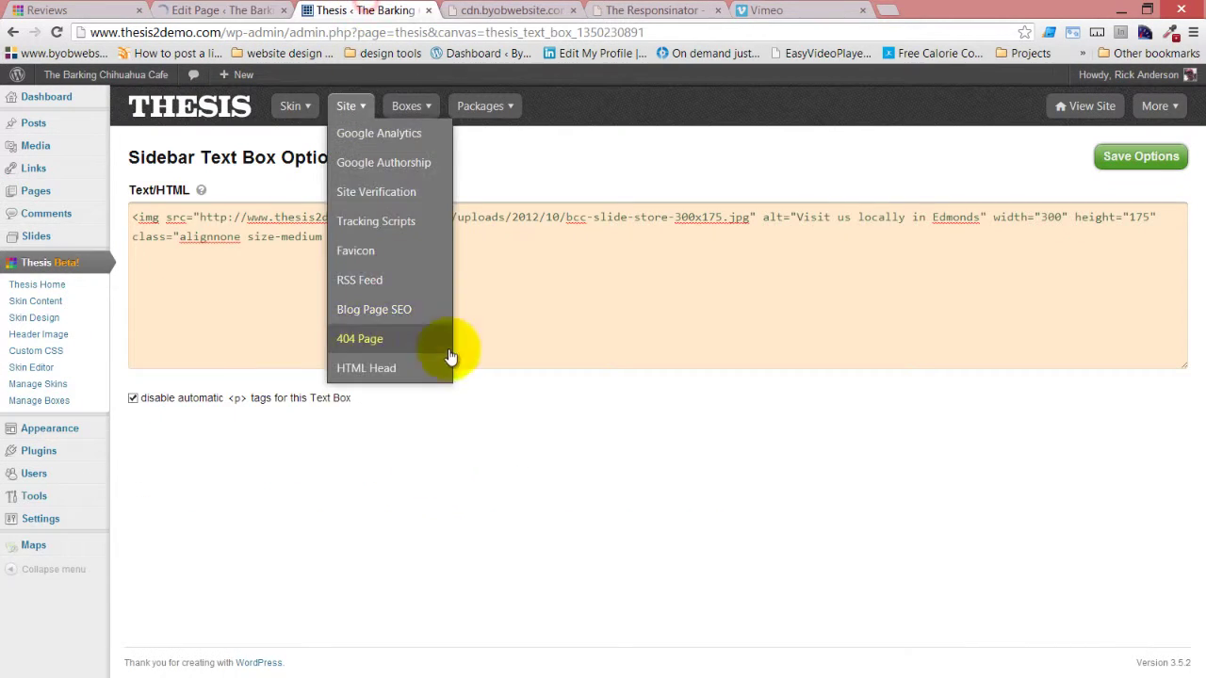
mouse_move(292, 106)
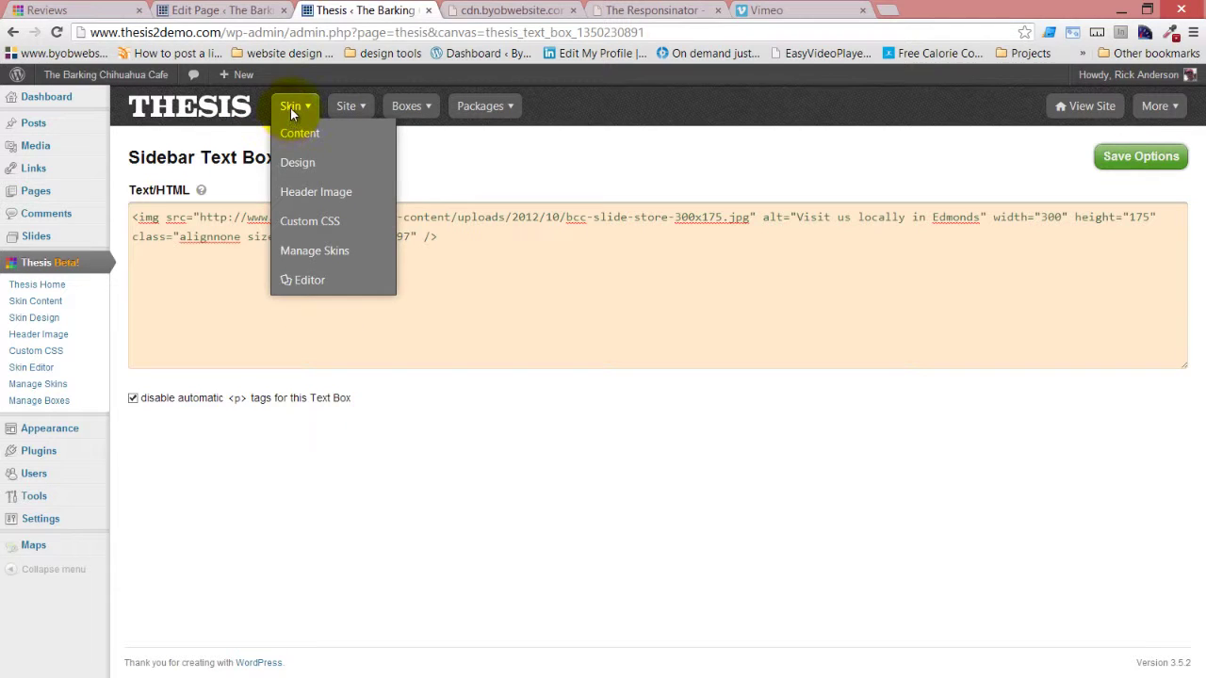
left_click(293, 139)
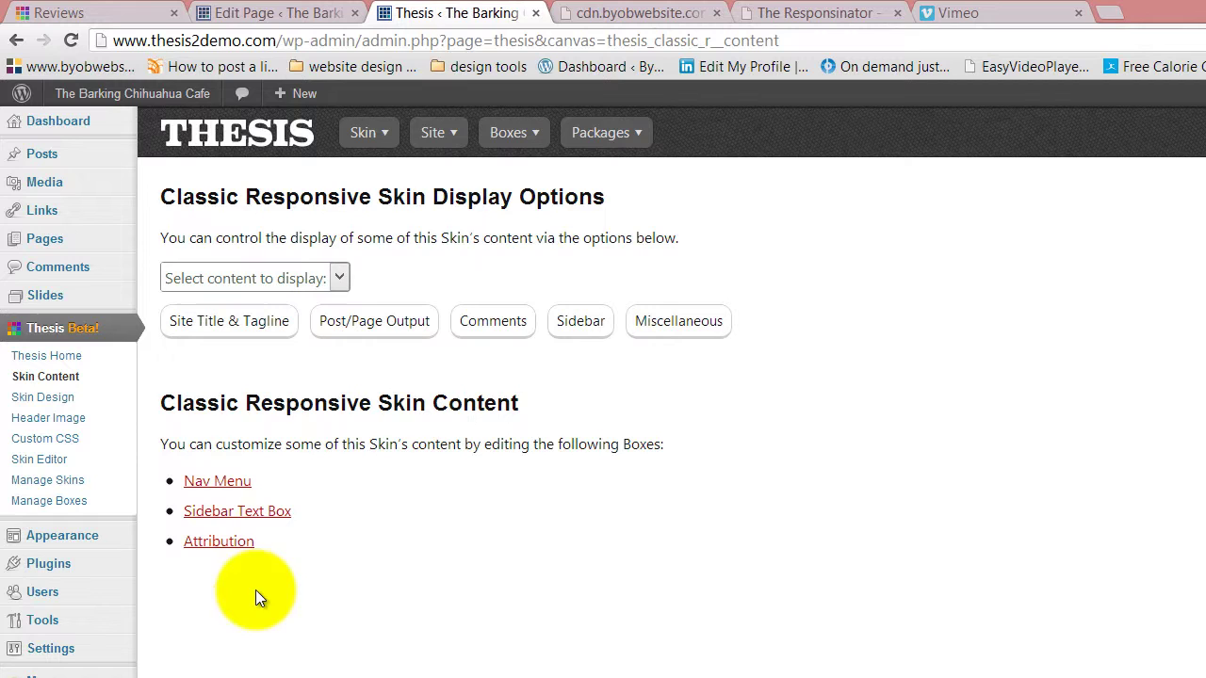
left_click(236, 541)
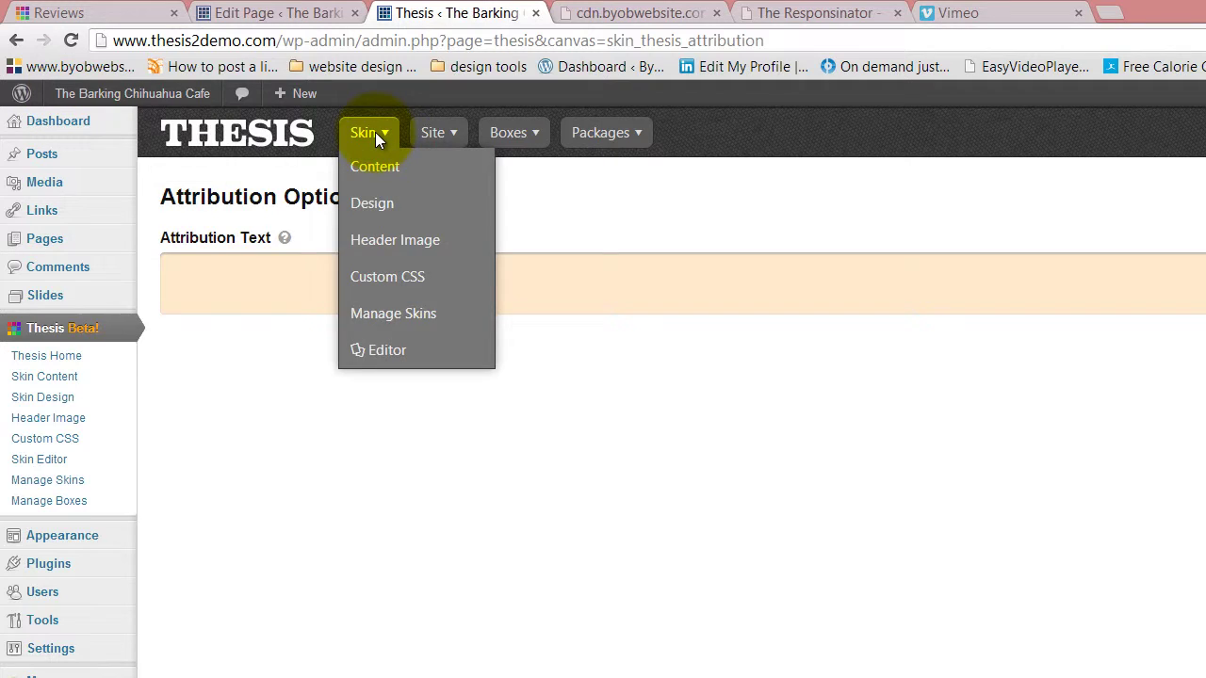
Step: Set the attribution text to 'Copyright 2013 - The Barking Chiuhuahua Cafe' and save the options
left_click(291, 291)
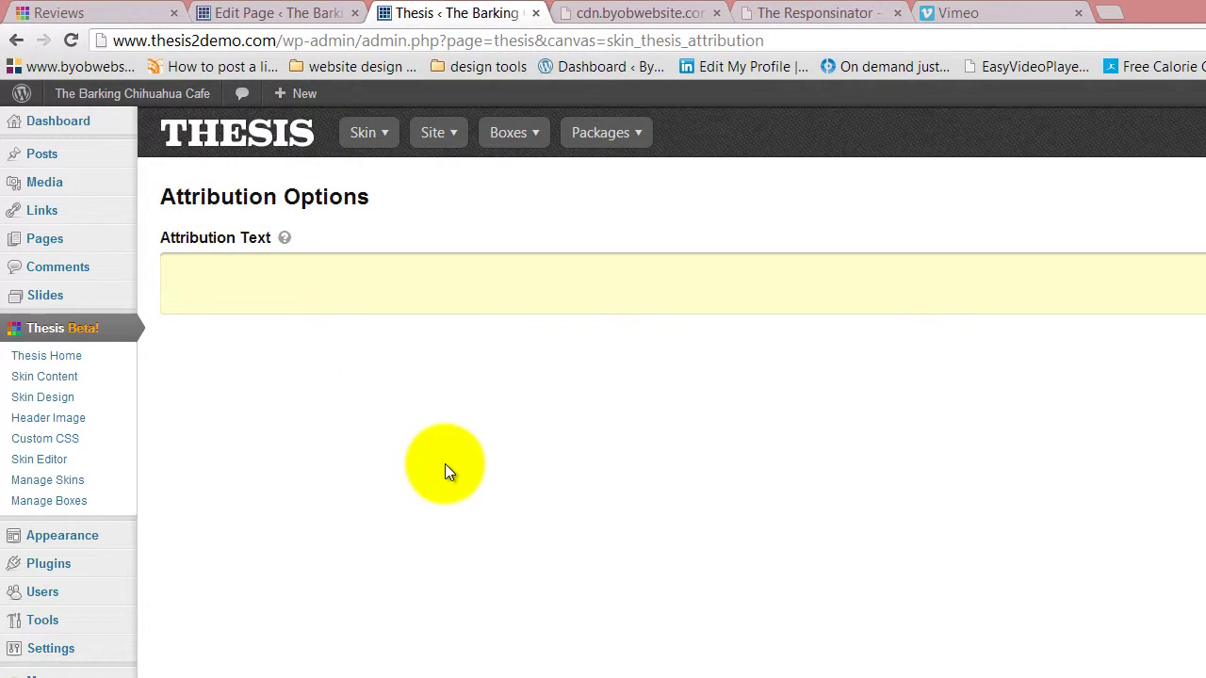
type("C")
type("opyu")
type("right")
type("Th")
key("BackSpace")
key("BackSpace")
type("01")
type("3 -")
type("The")
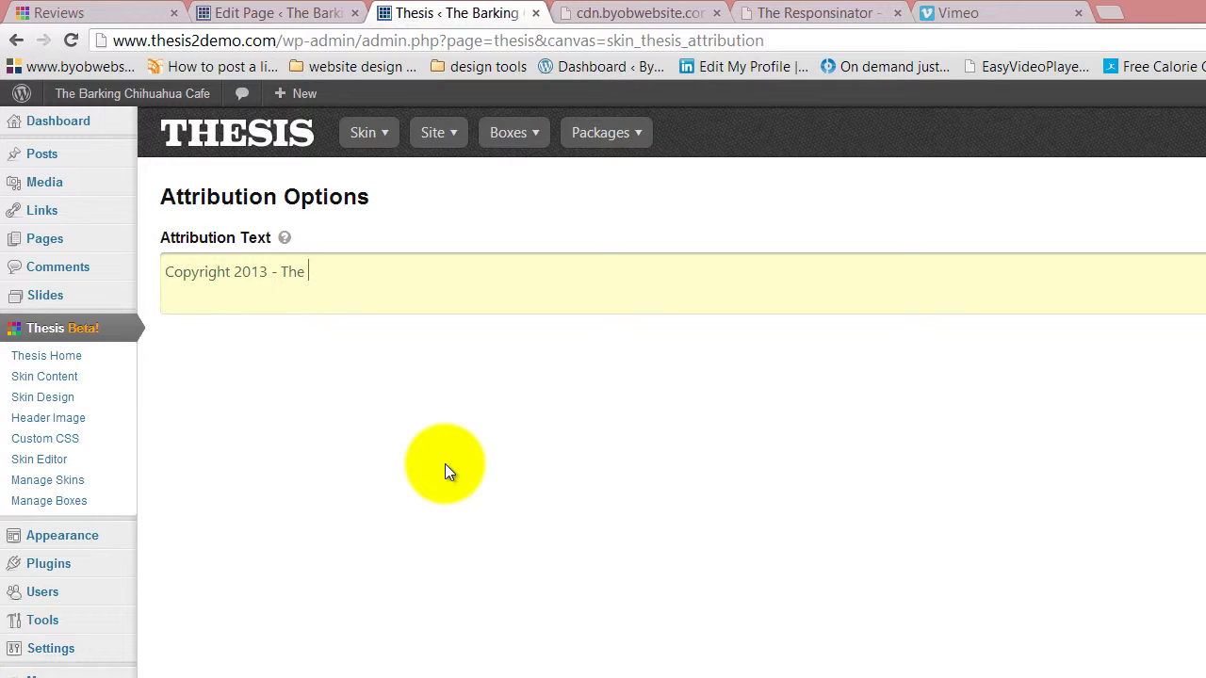
type("Barking")
type("Chiuhu")
type("ahua C")
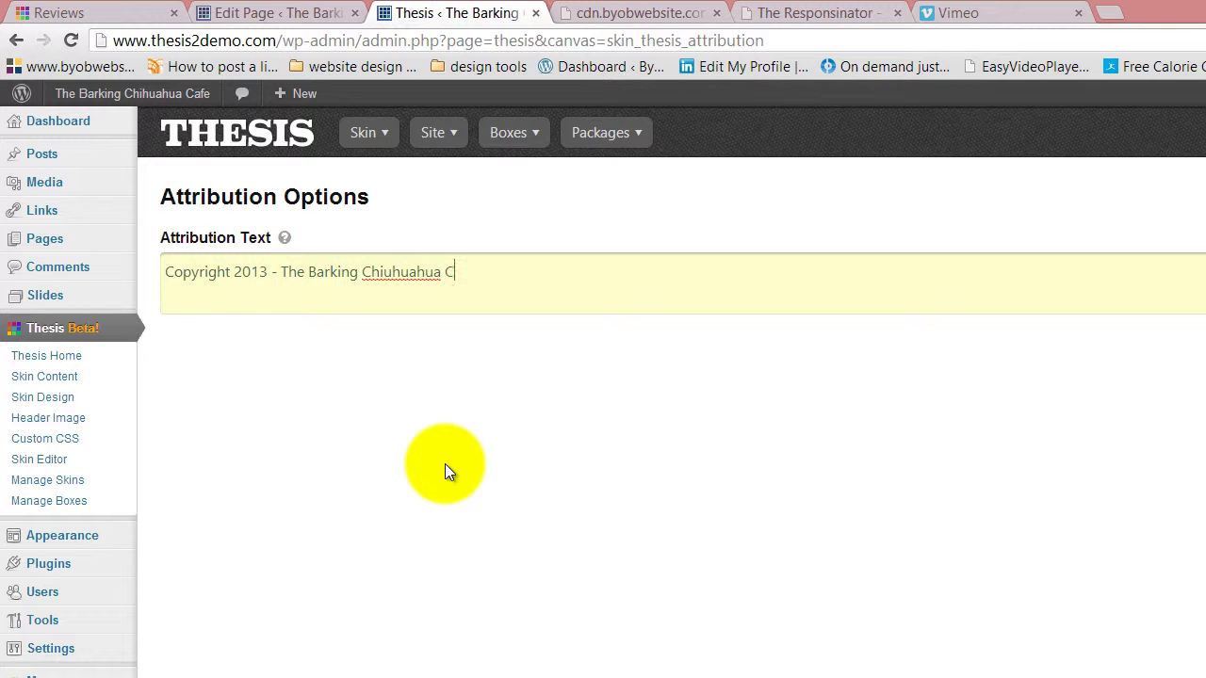
type("afe")
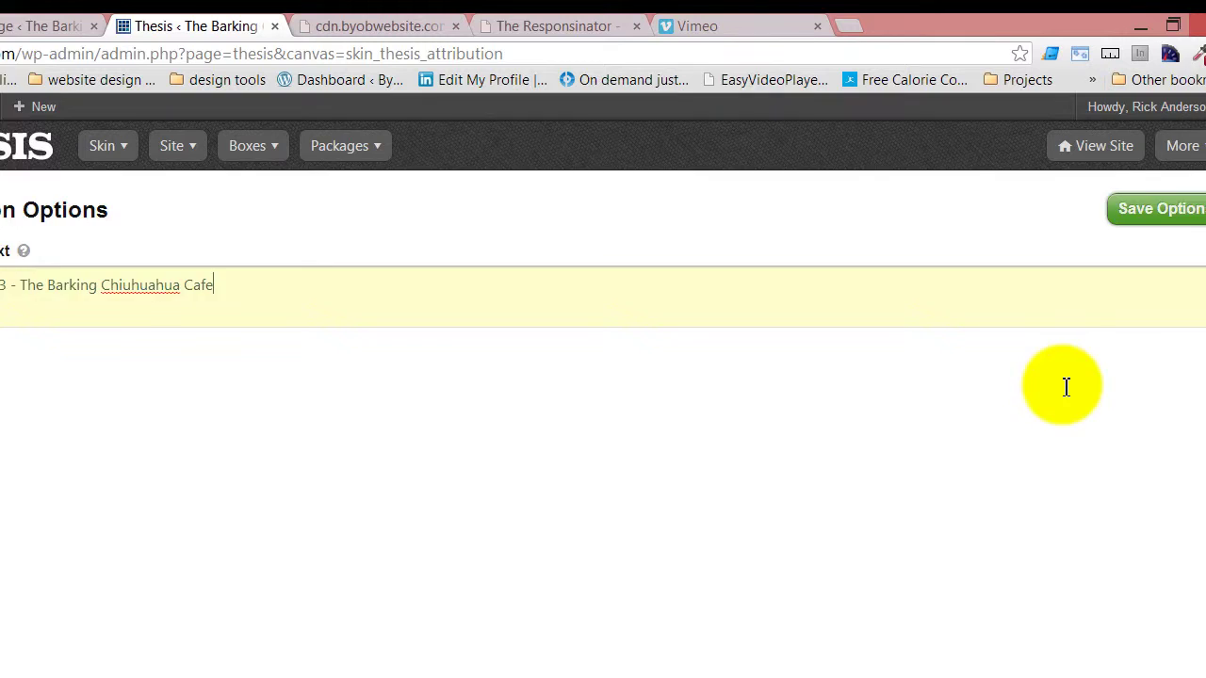
left_click(1130, 211)
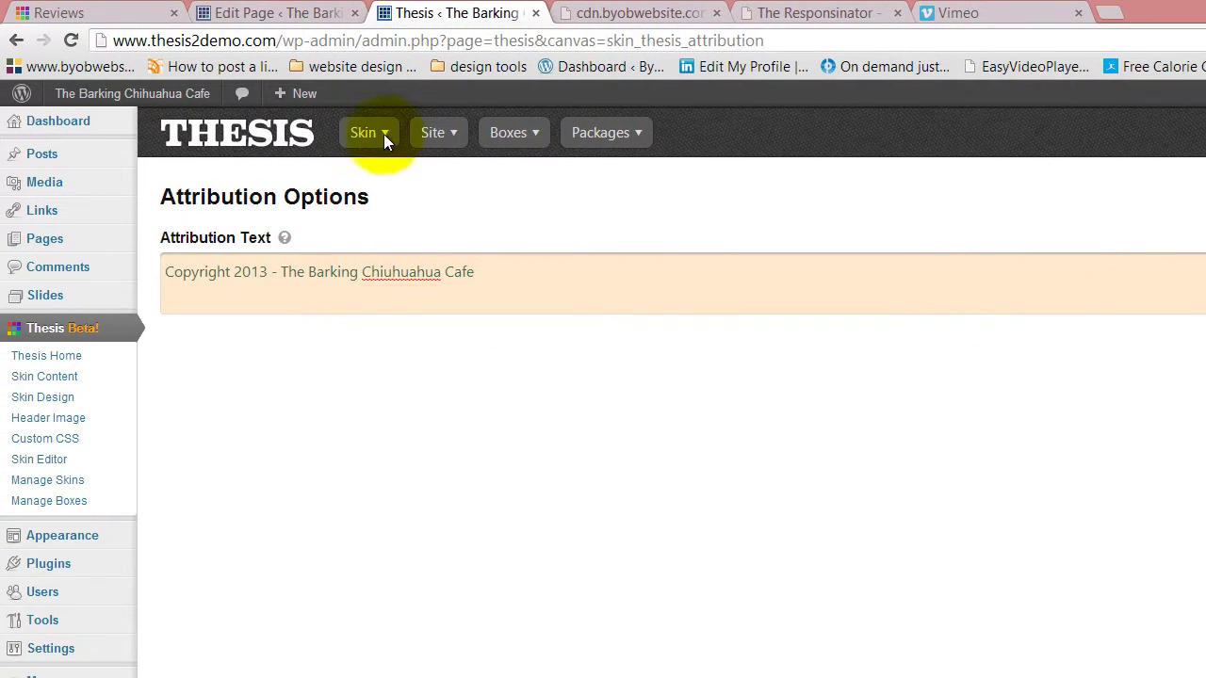
left_click(94, 10)
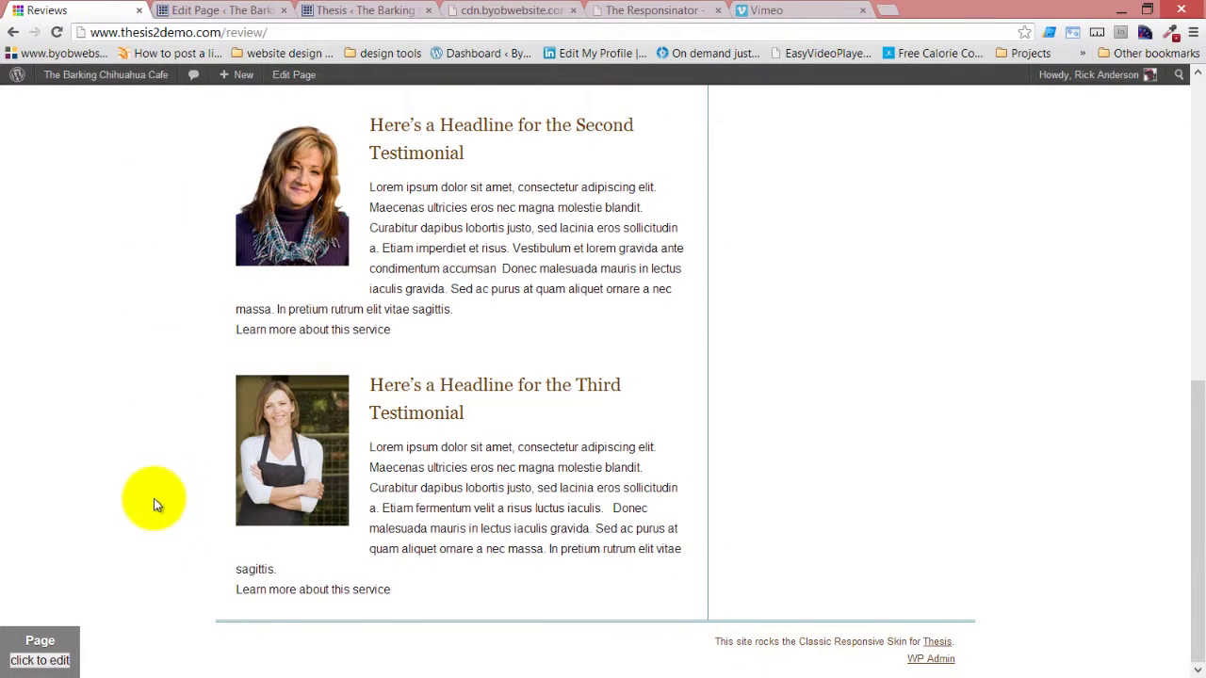
Step: Reload the Reviews page to confirm the new copyright line appears in the footer
left_click(59, 32)
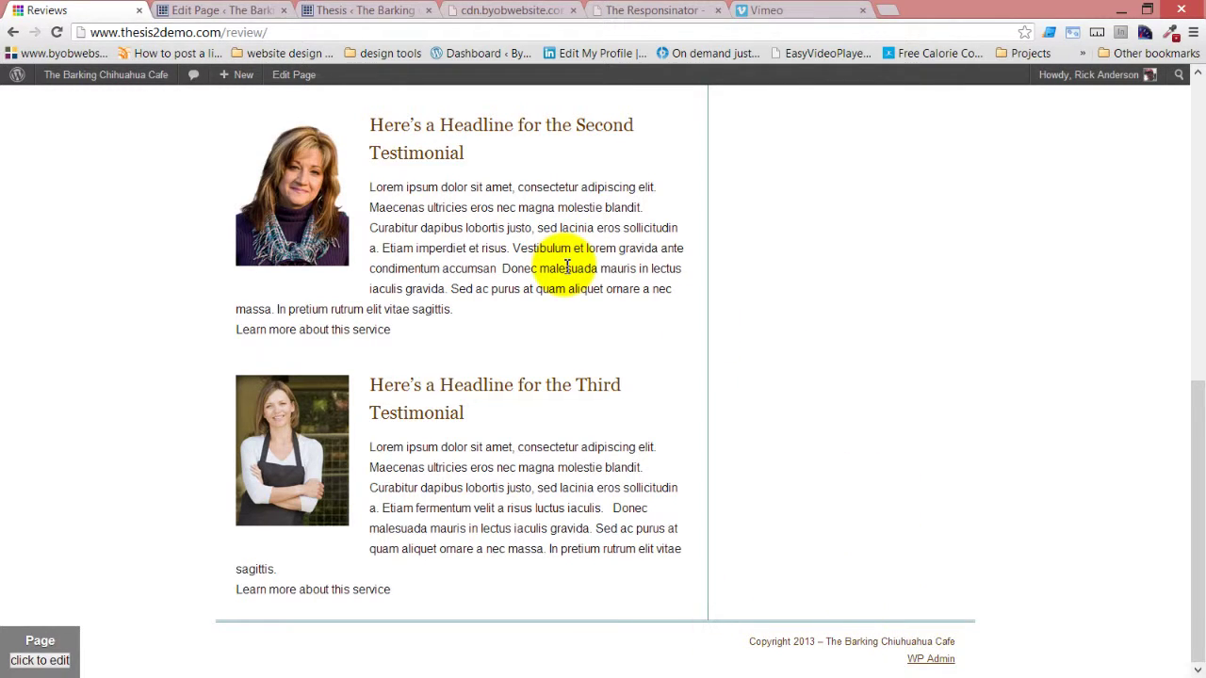
left_click(235, 12)
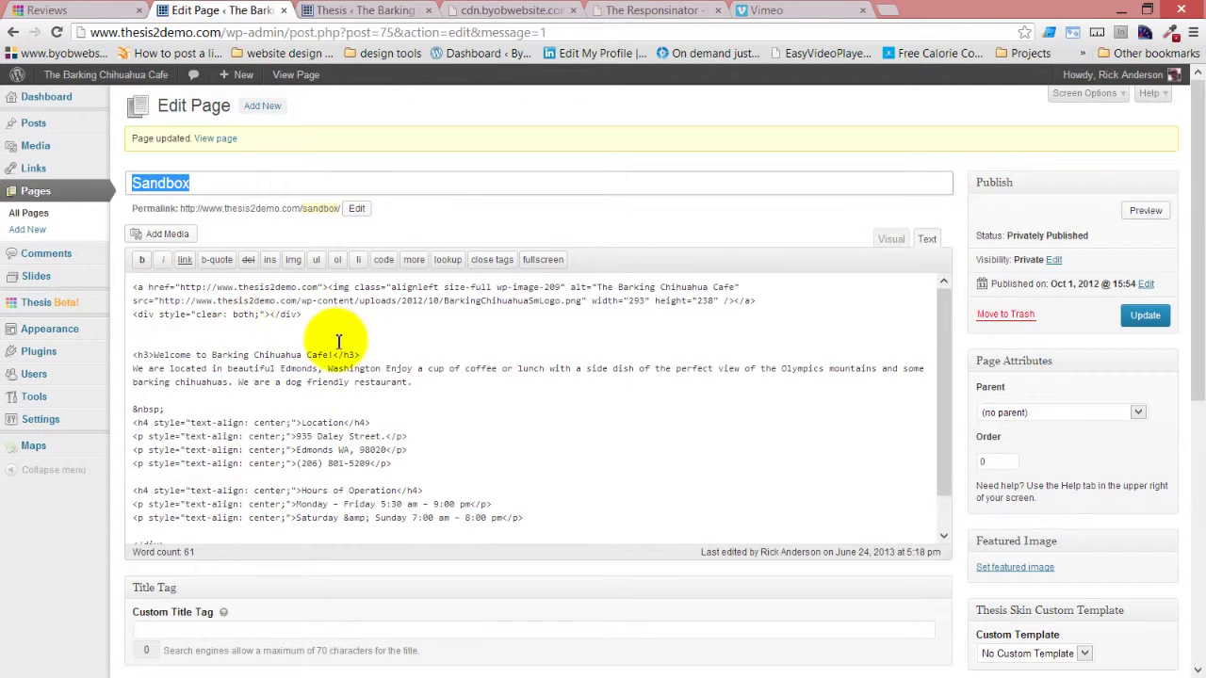
Step: On a new line below the div, type the 'Designed by Artist always known as…' credit with the designer's name
left_click(341, 331)
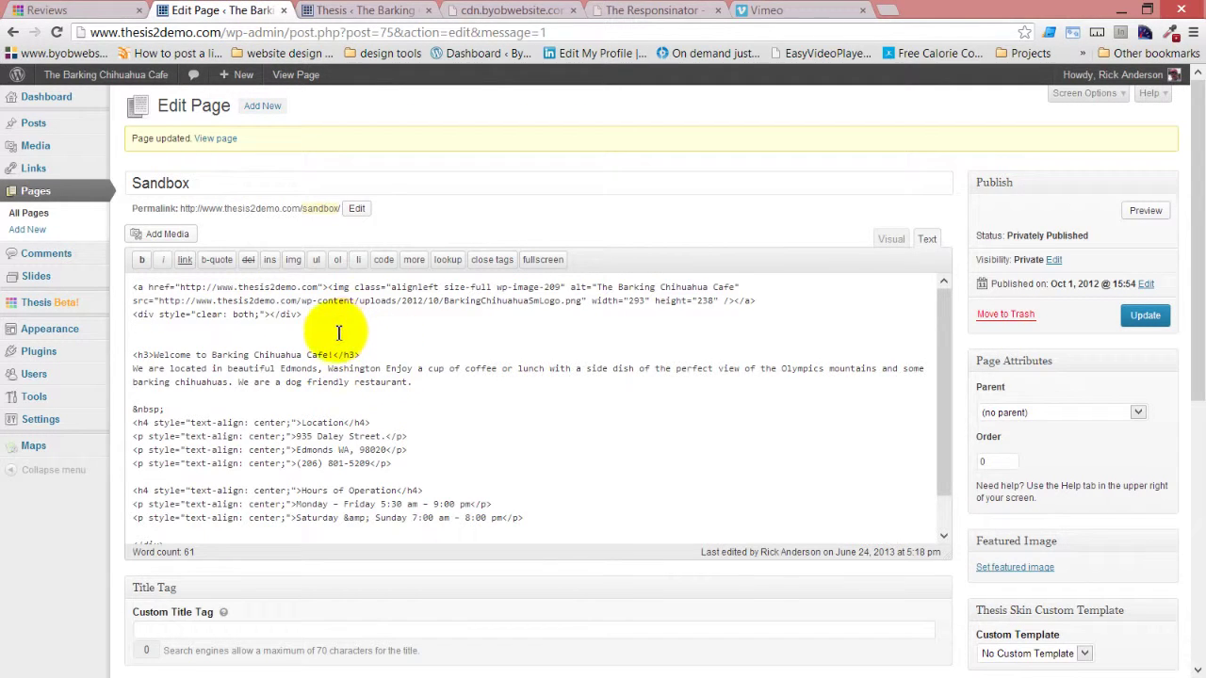
key("Return")
type("Deigne")
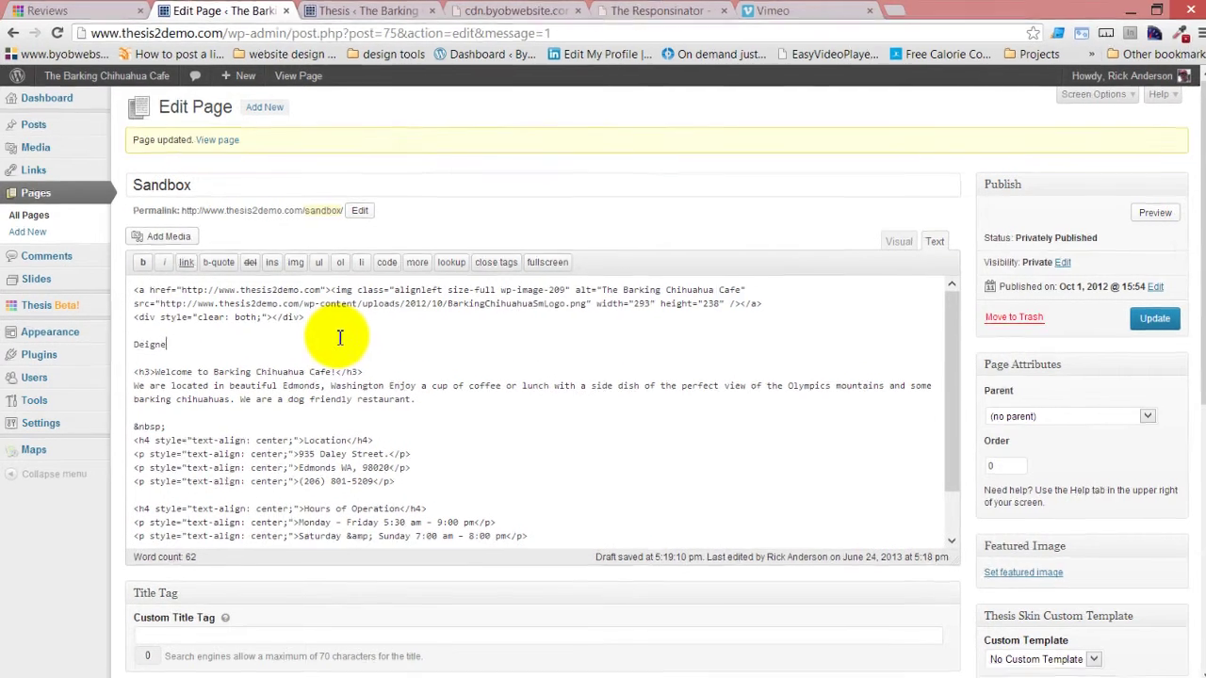
key("BackSpace")
key("BackSpace")
key("BackSpace")
type("sign")
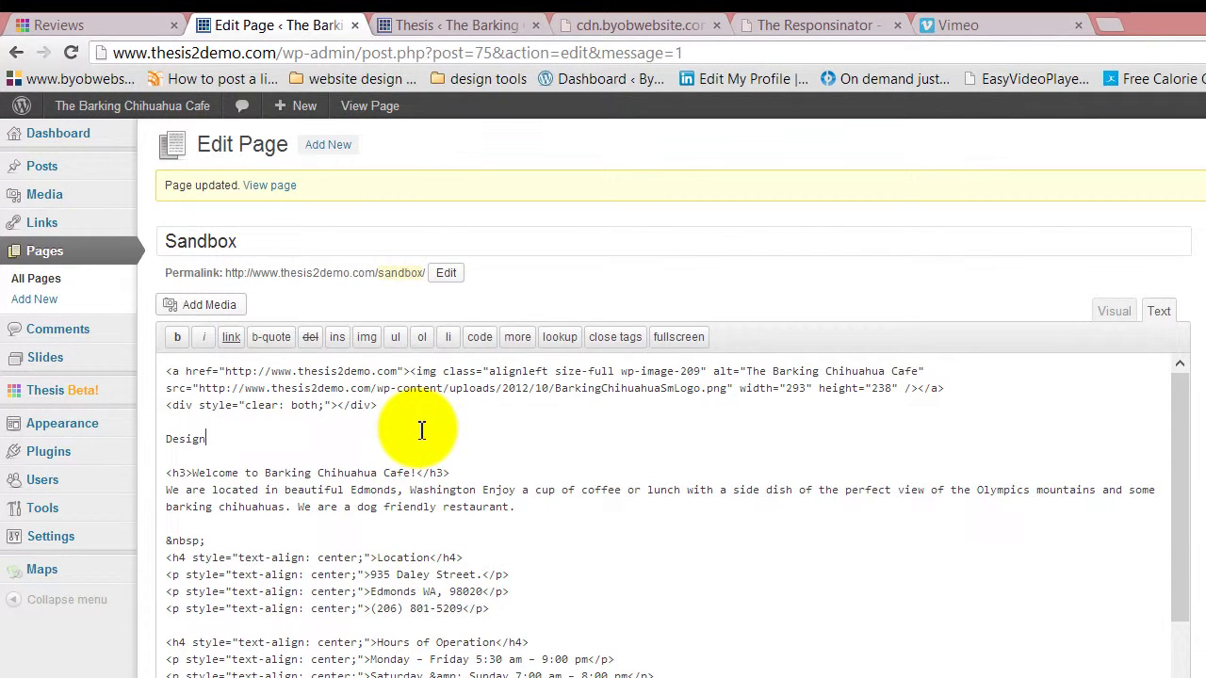
type("ed ")
type("by")
type(" Kim C")
type("aer")
key("BackSpace")
key("BackSpace")
key("BackSpace")
type("tist always k")
type("now")
type("KLi")
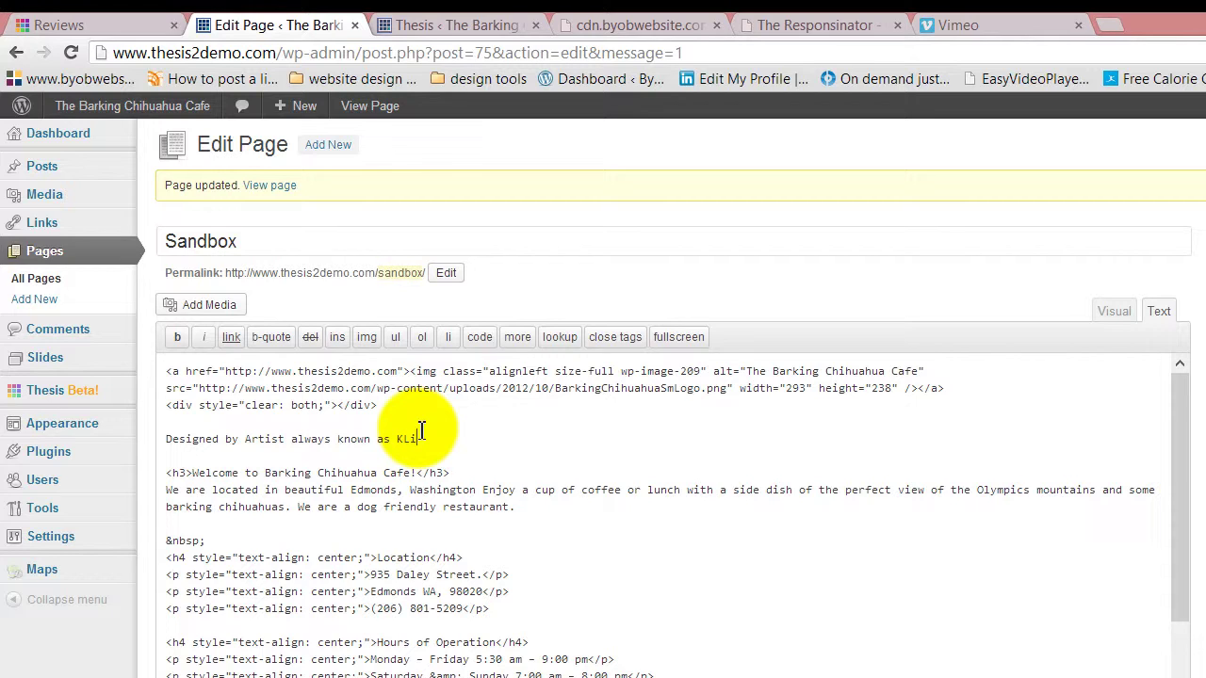
key("BackSpace")
key("BackSpace")
type("im Car")
type("ney")
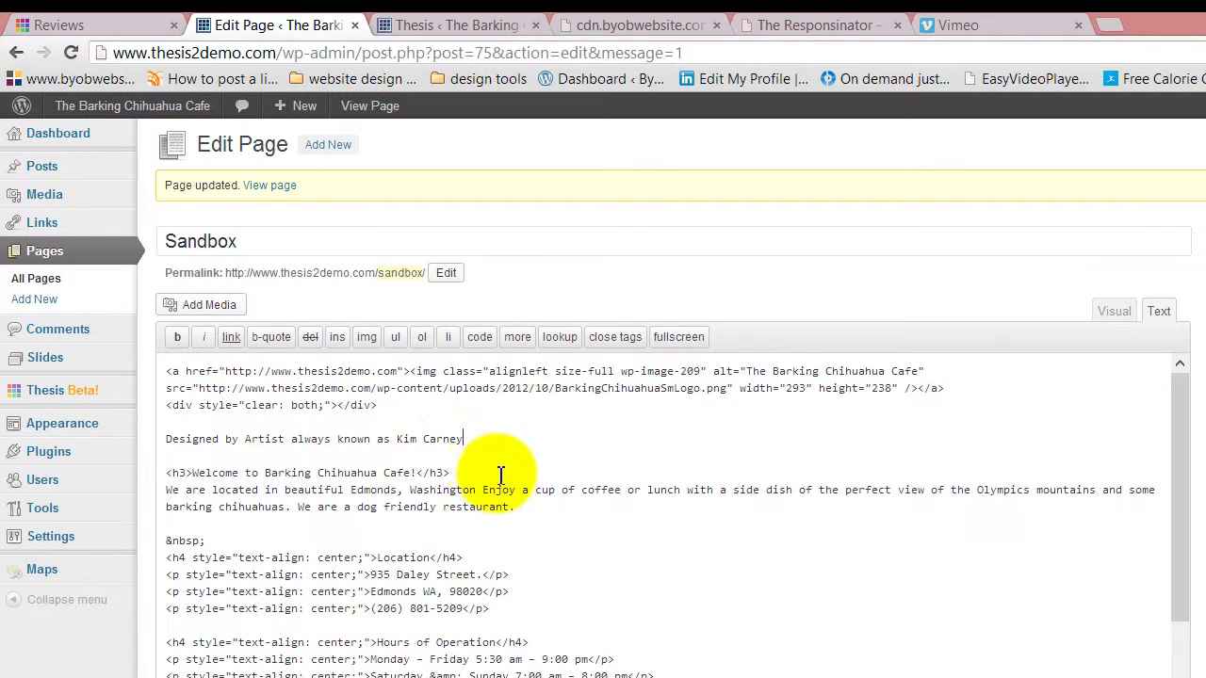
left_click_drag(463, 439, 148, 441)
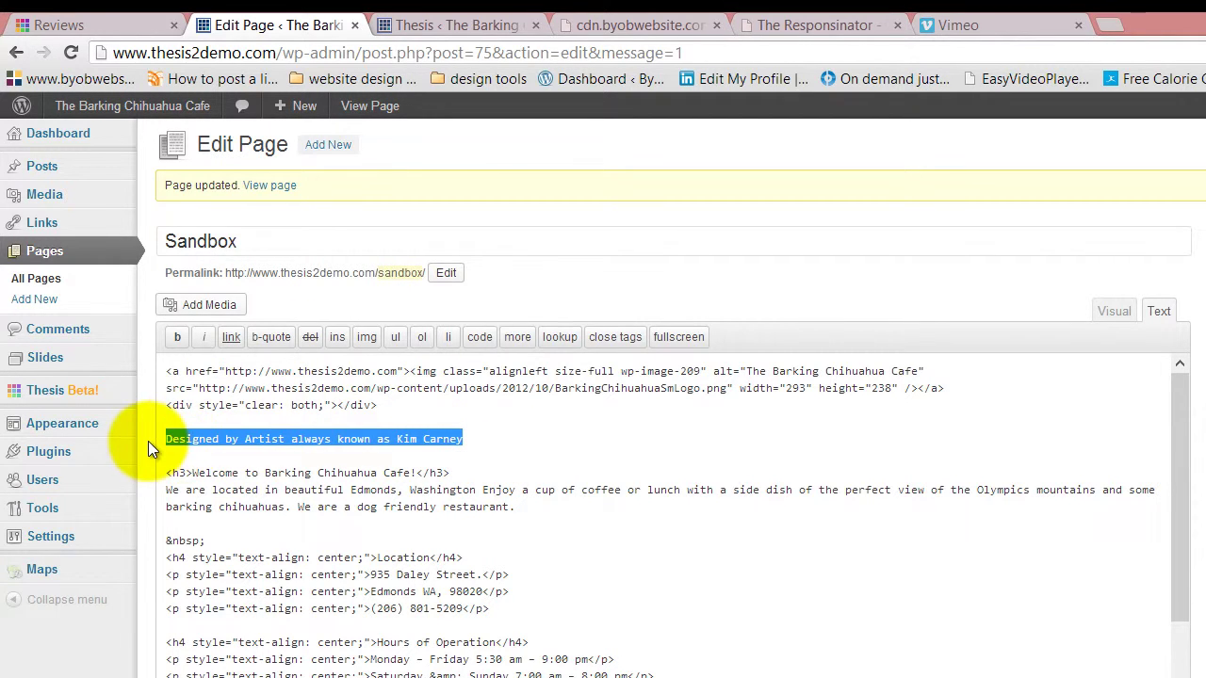
left_click(230, 337)
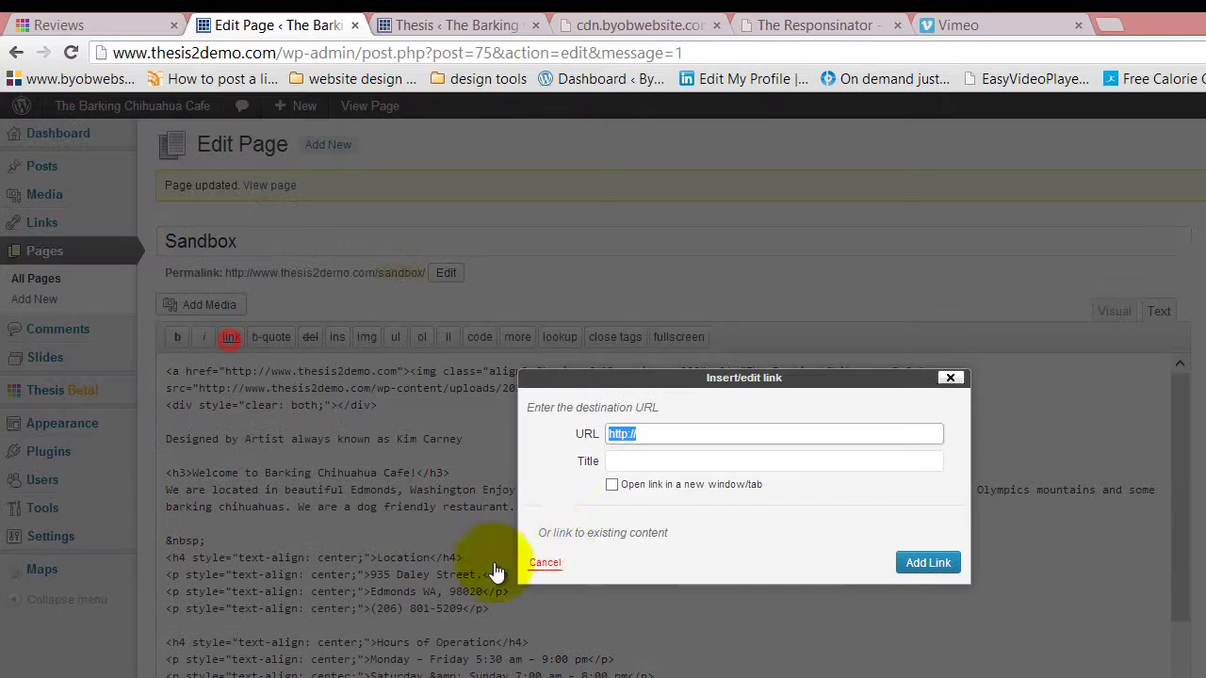
left_click(655, 437)
type("miller")
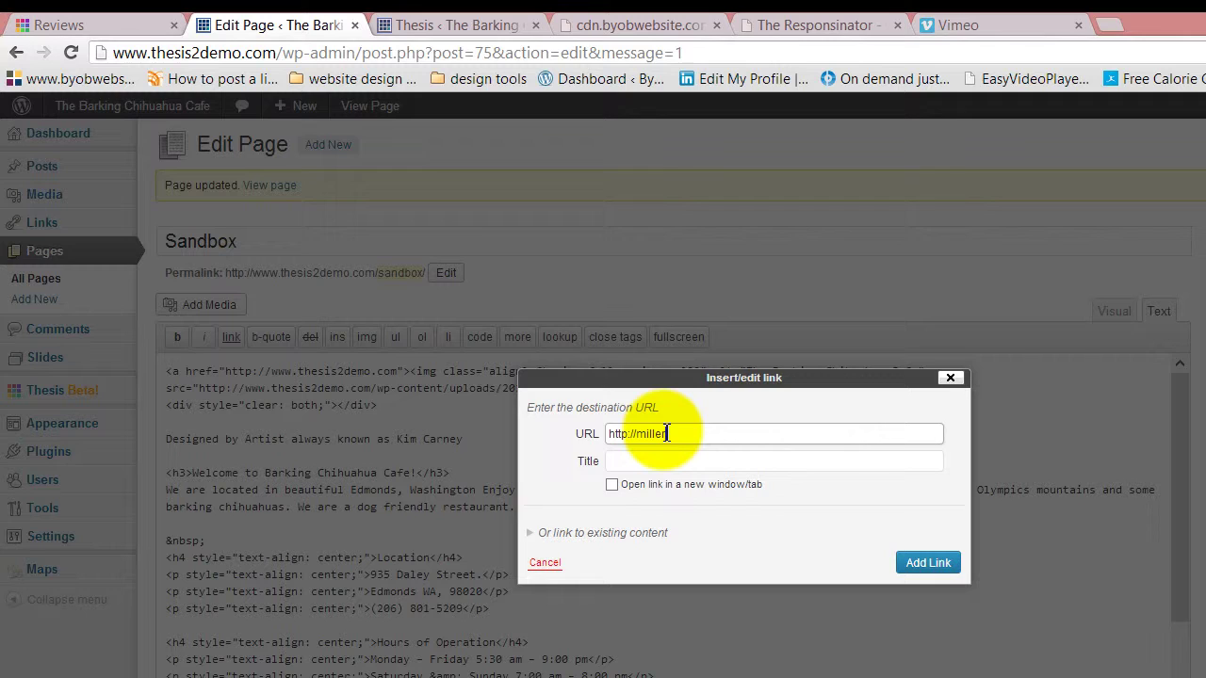
type("carney")
type("miller")
type(".com")
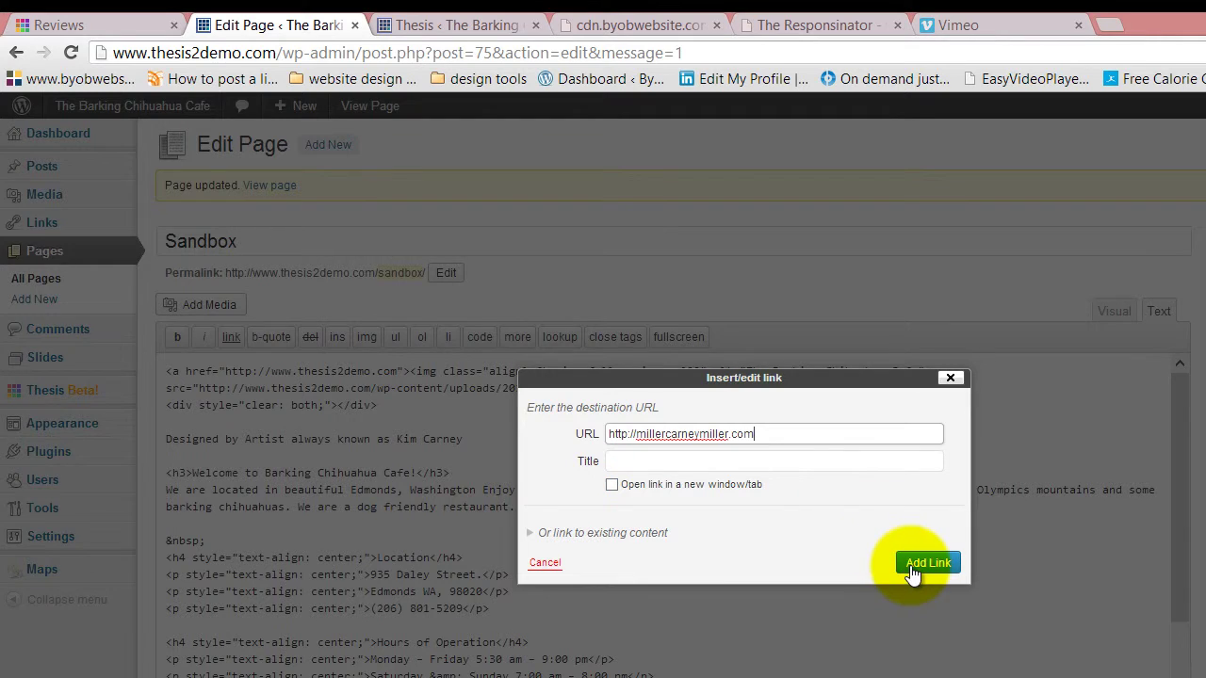
left_click(910, 567)
left_click_drag(754, 439, 162, 440)
key("ctrl+c")
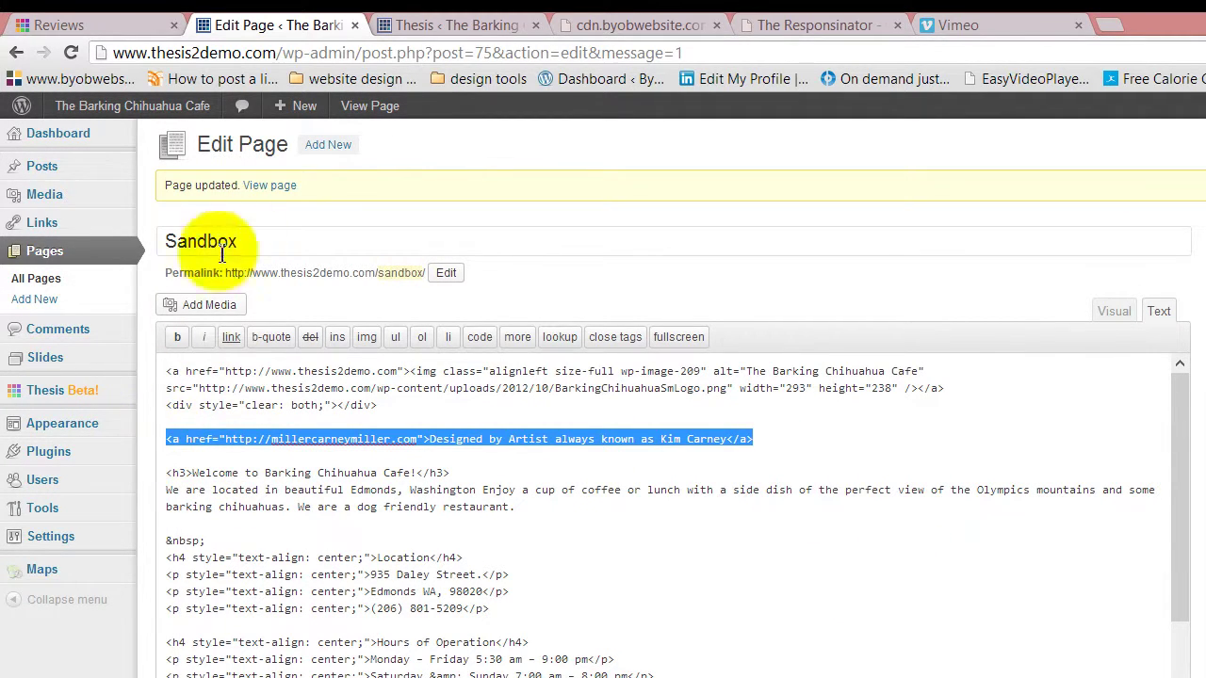
Step: Paste the credit link into the Thesis attribution text, then remove the copy placed before the copyright
left_click(448, 24)
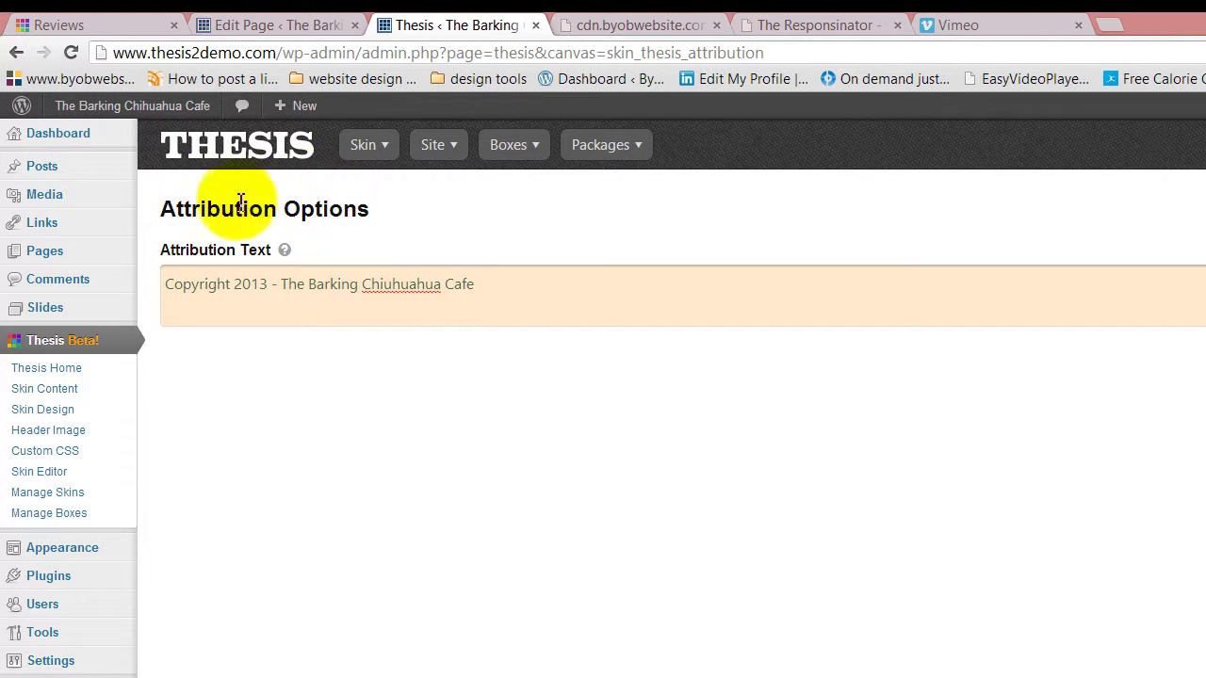
left_click(170, 279)
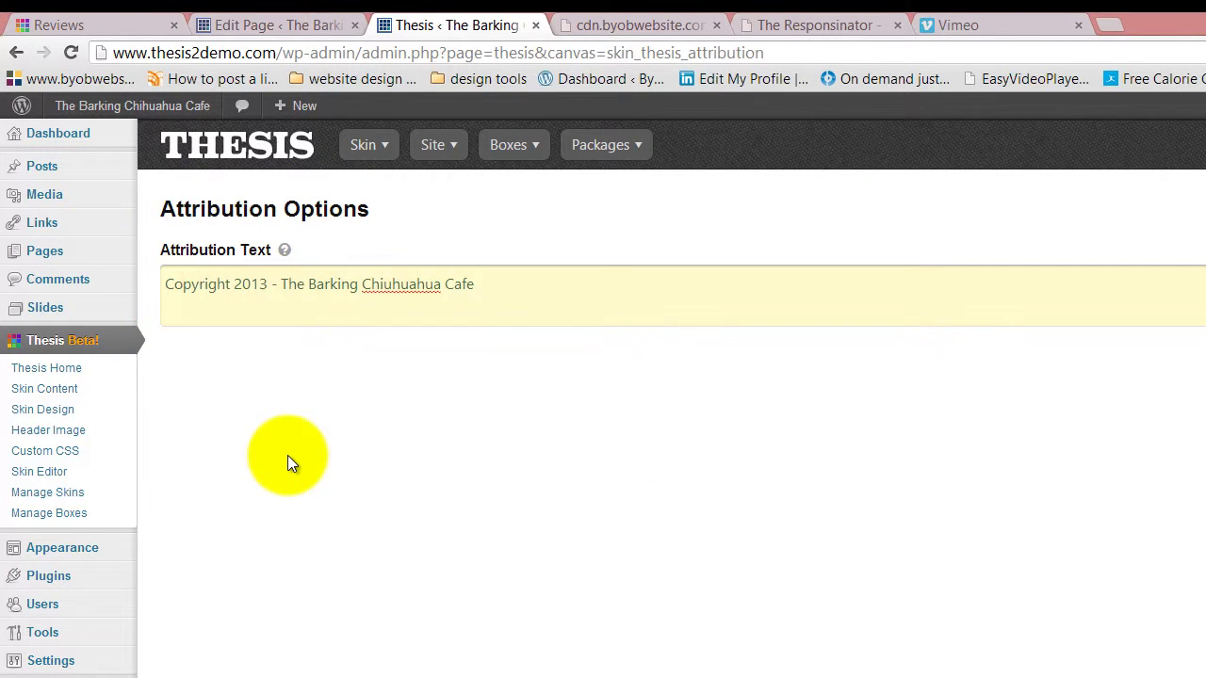
key("ctrl+v")
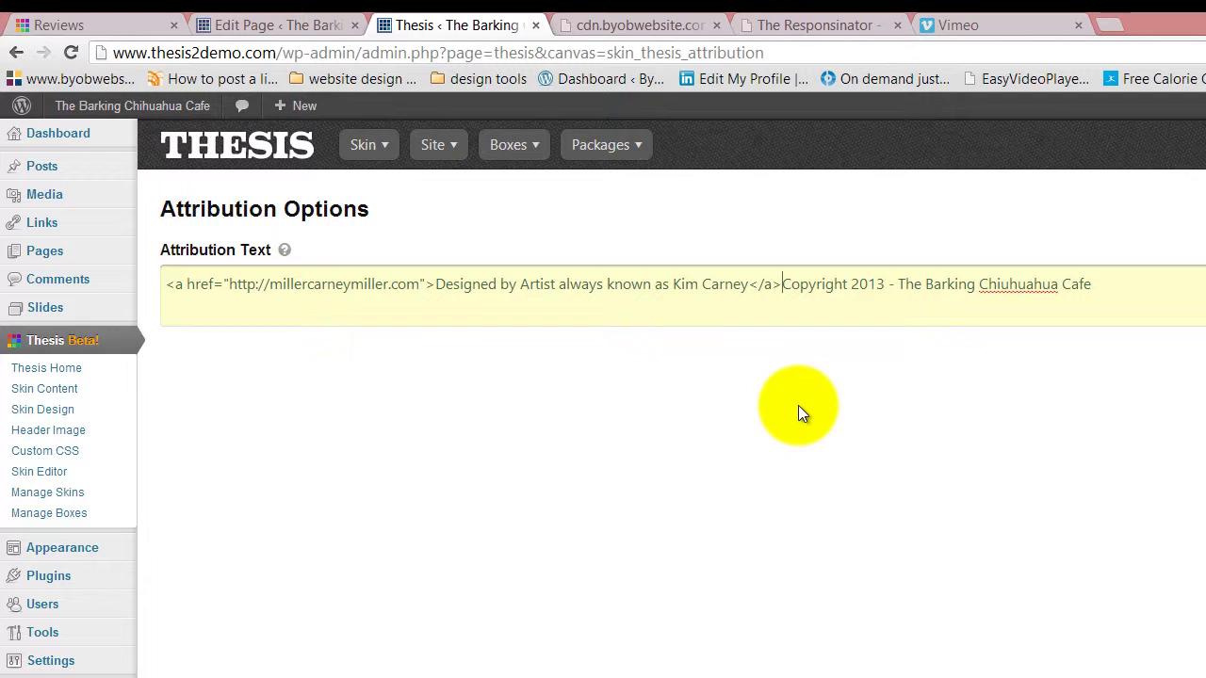
key("shift+Home")
key("BackSpace")
Step: Add a </br> after 'Cafe' and paste the credit link after it
left_click(578, 293)
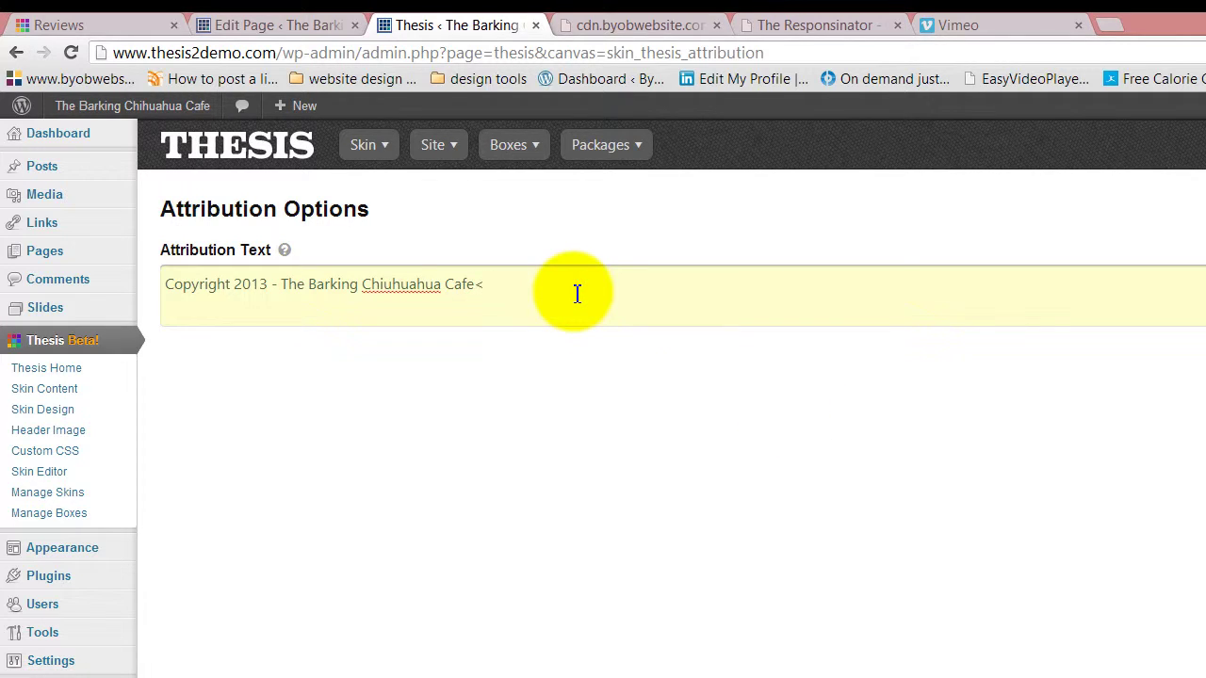
type("b")
key("BackSpace")
key("BackSpace")
type("/b")
type("r>")
key("ctrl+v")
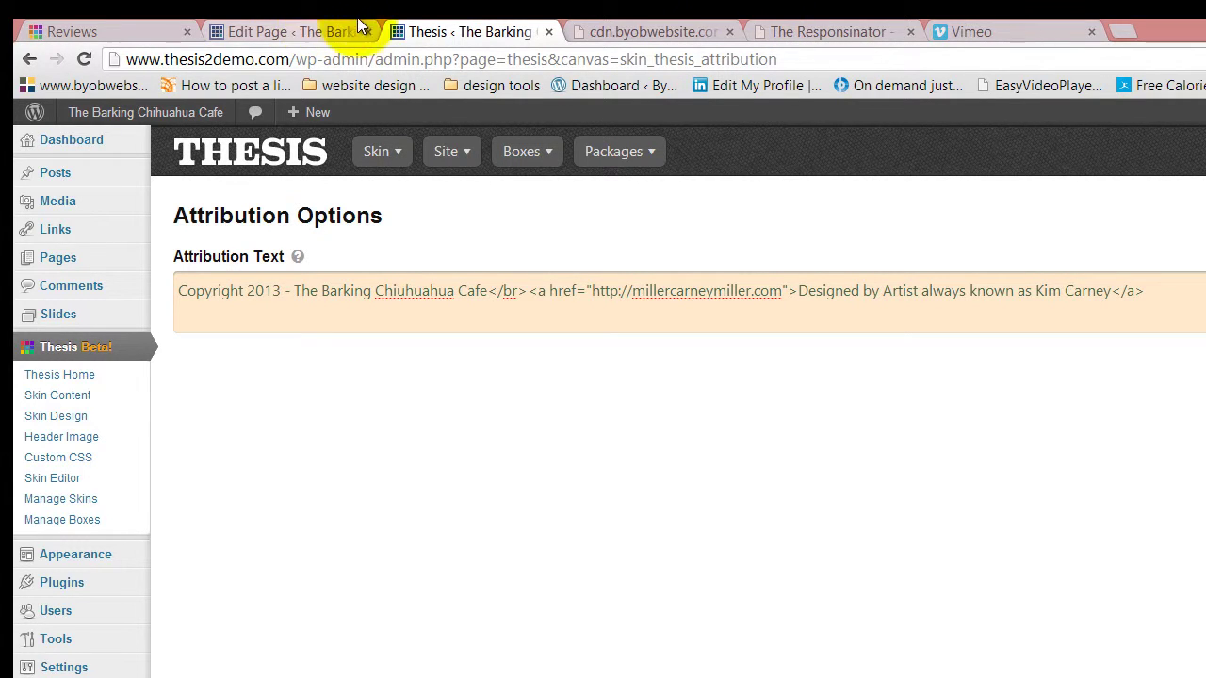
left_click(132, 30)
Step: Reload the Reviews page and test that the 'Designed by' credit links to millercarneymiller.com
left_click(84, 59)
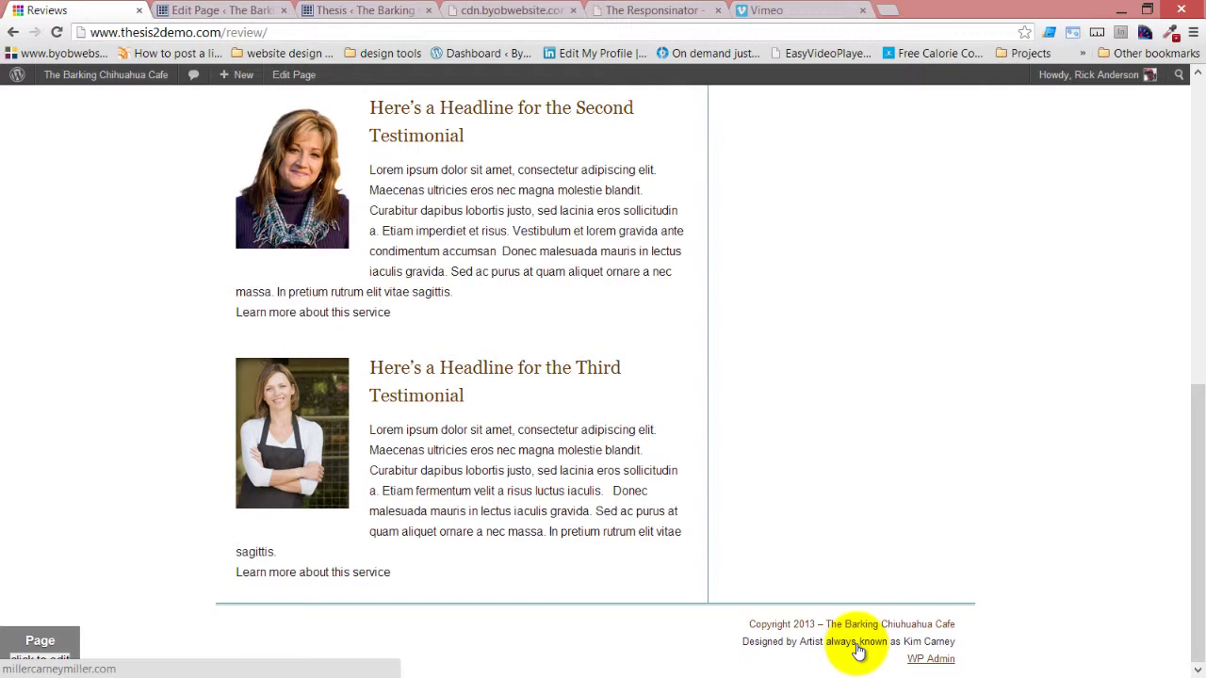
left_click(858, 648)
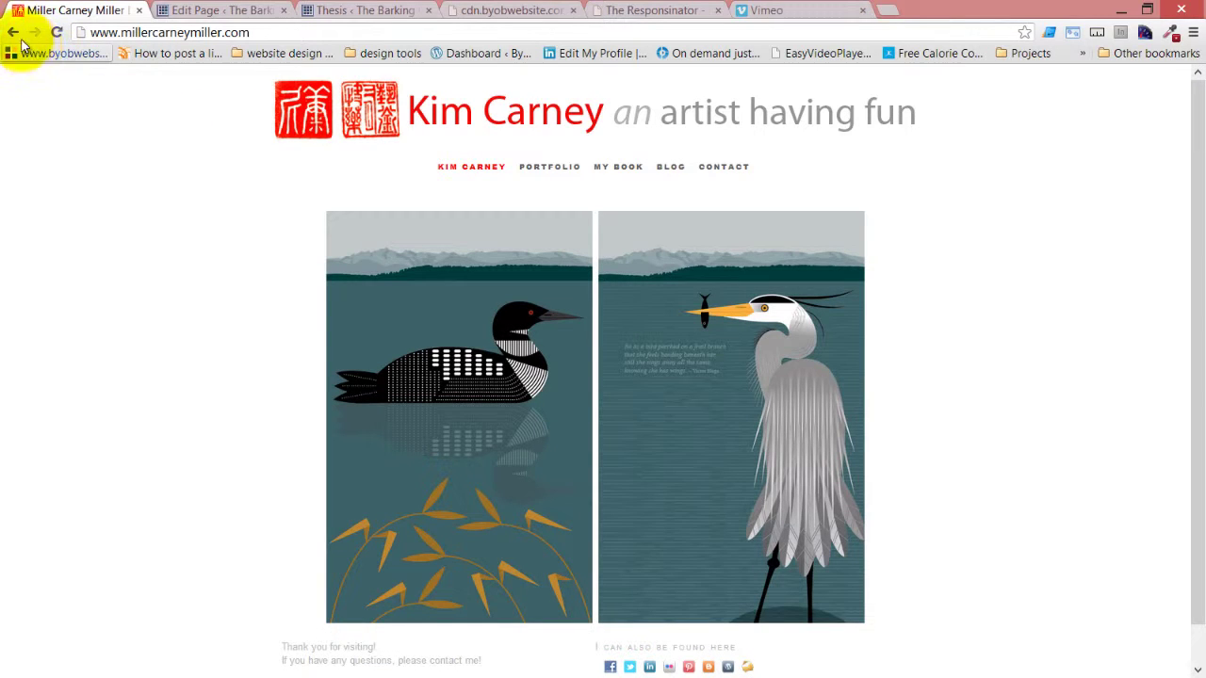
left_click(13, 34)
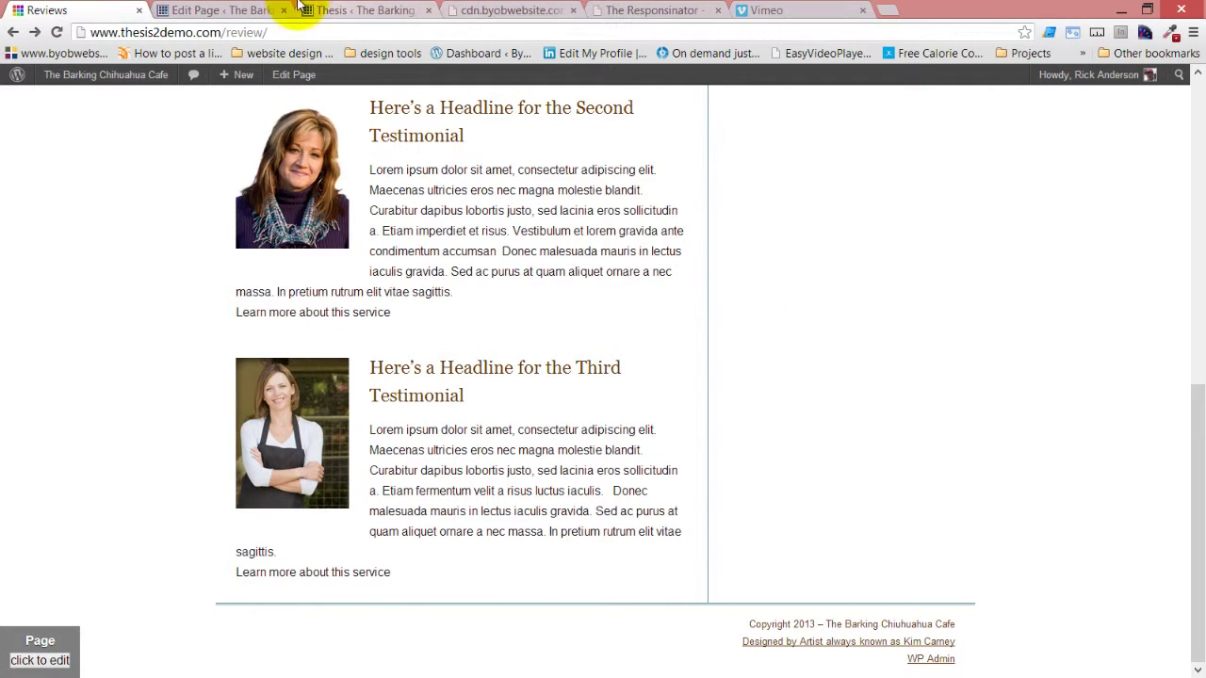
left_click(213, 8)
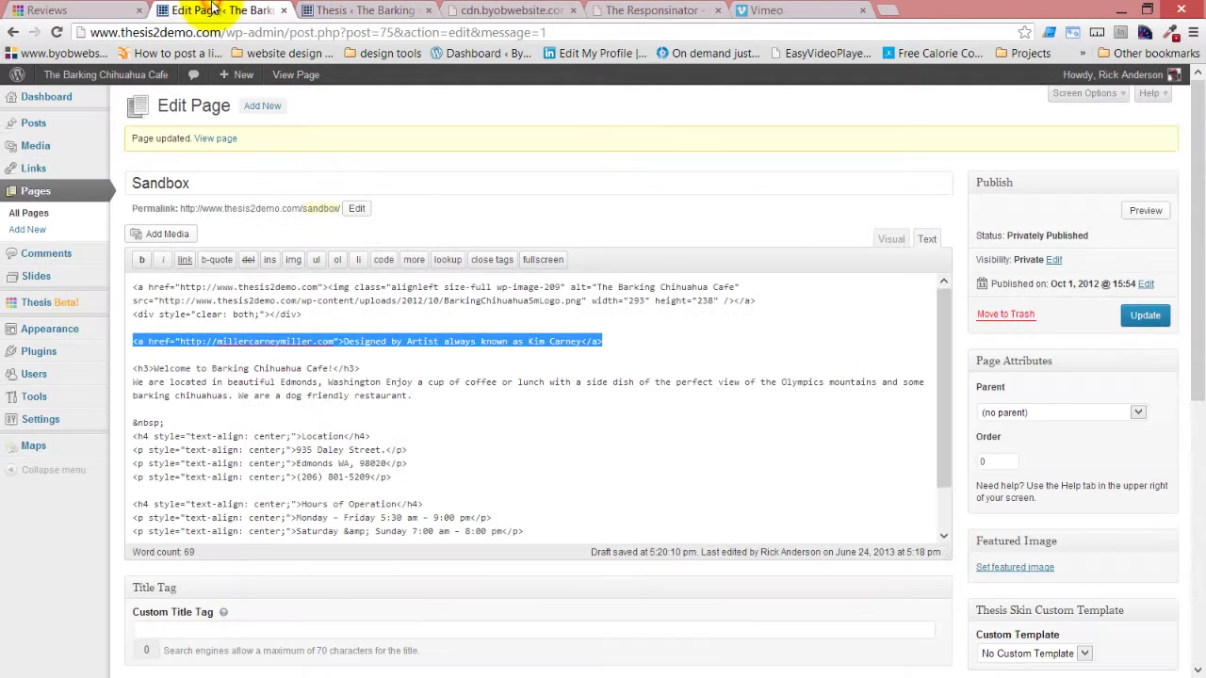
left_click(56, 10)
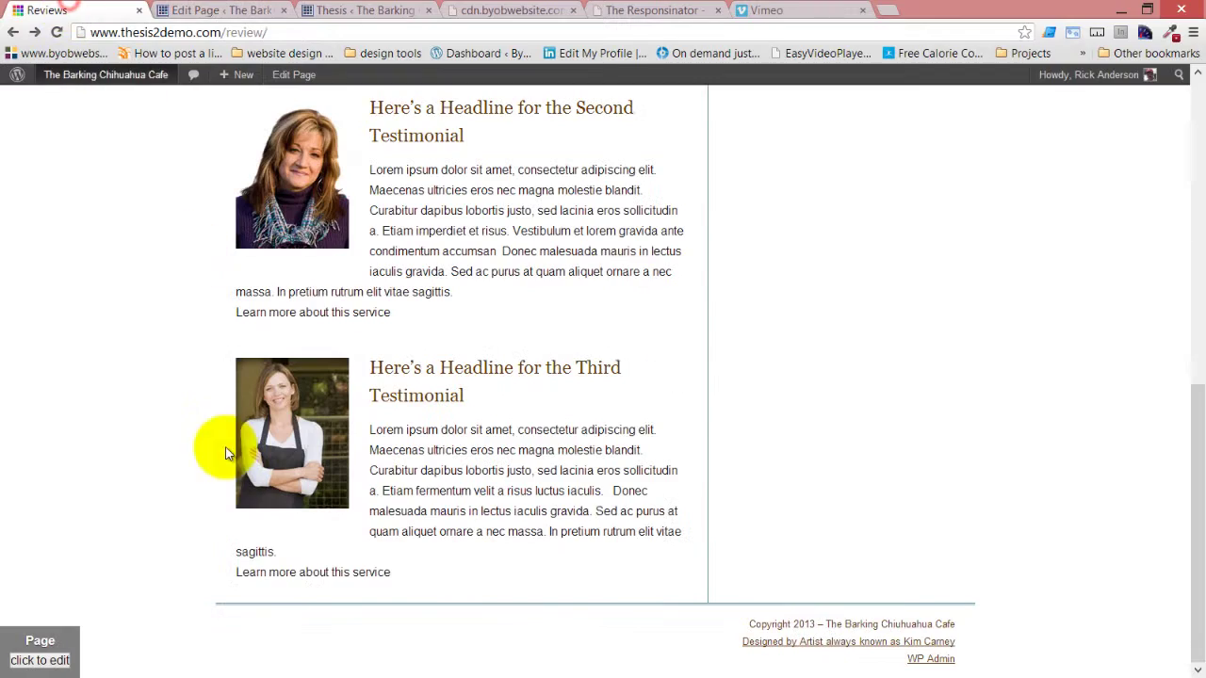
Step: Uncheck WP admin link and Skin attribution in Miscellaneous display options, then save
left_click(320, 9)
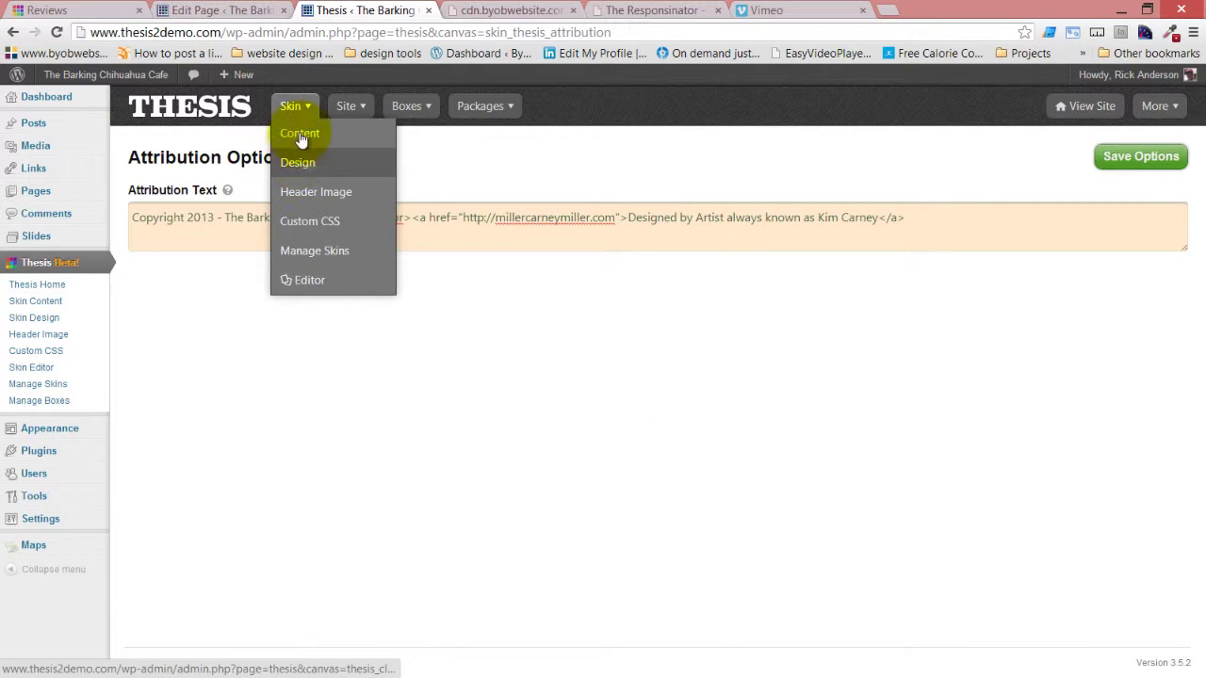
left_click(301, 136)
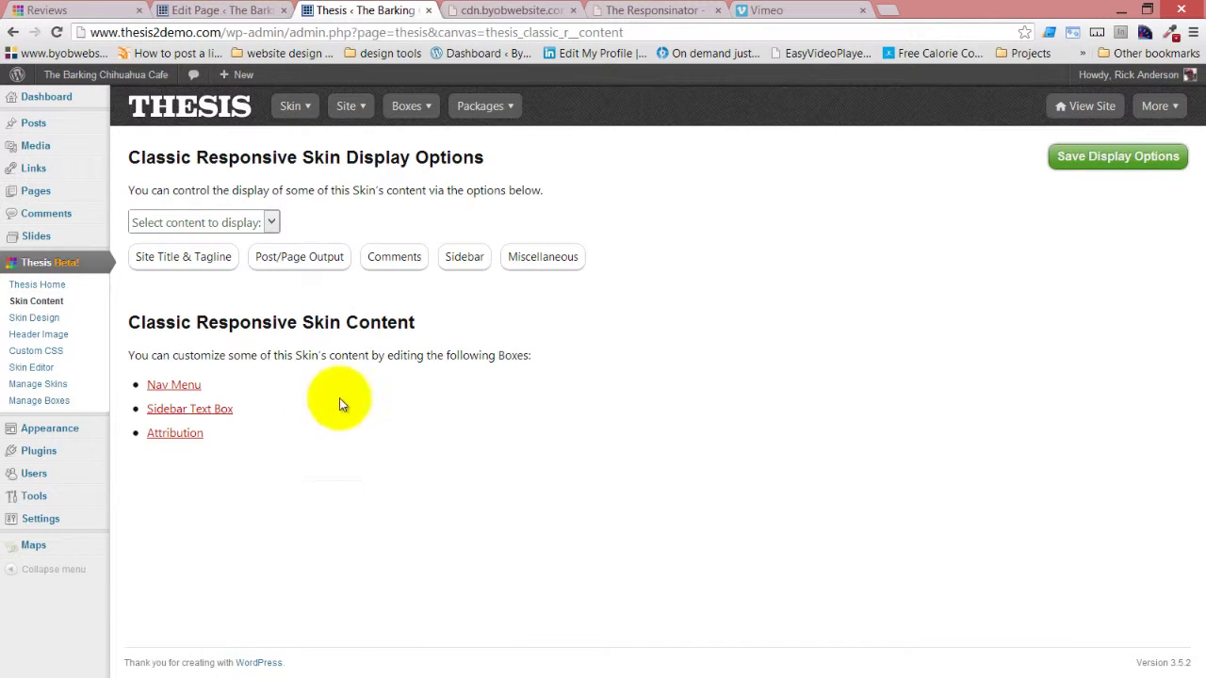
left_click(535, 263)
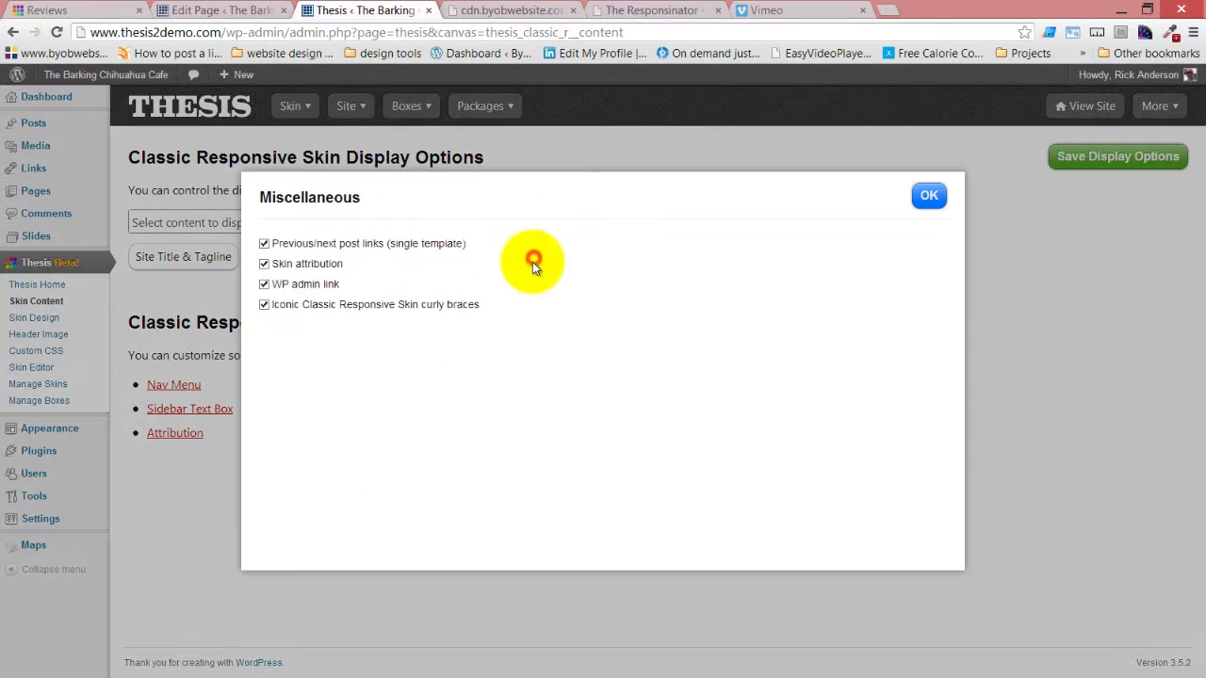
left_click(265, 284)
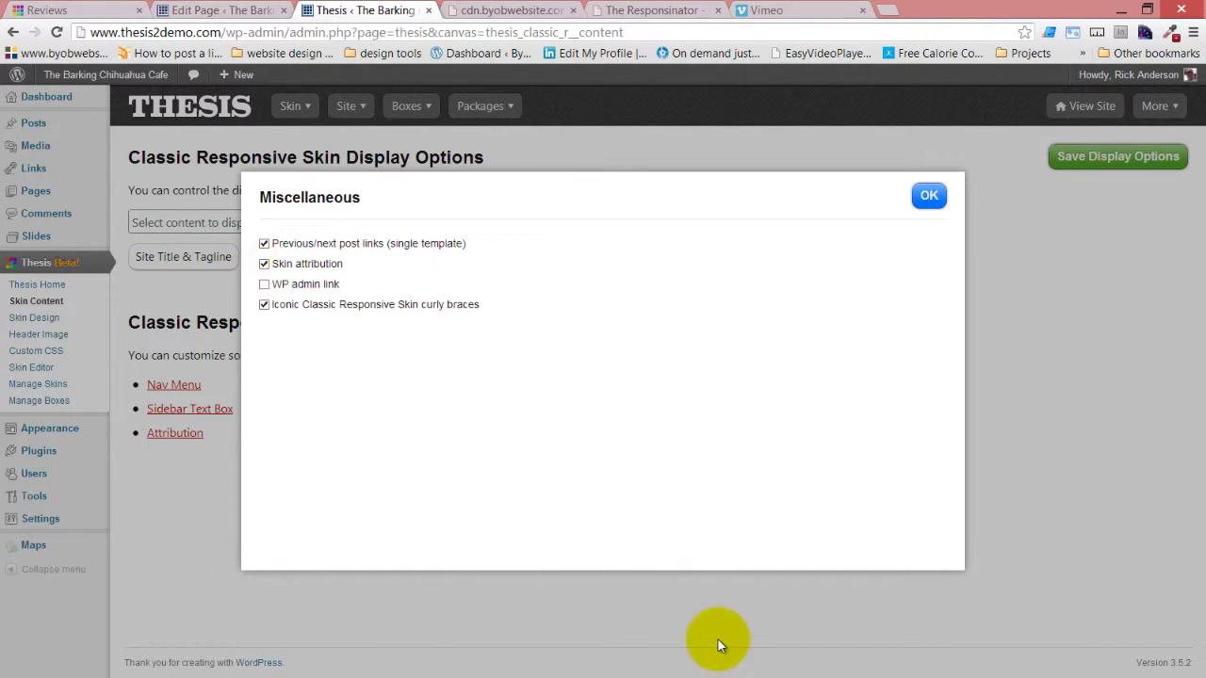
left_click(265, 263)
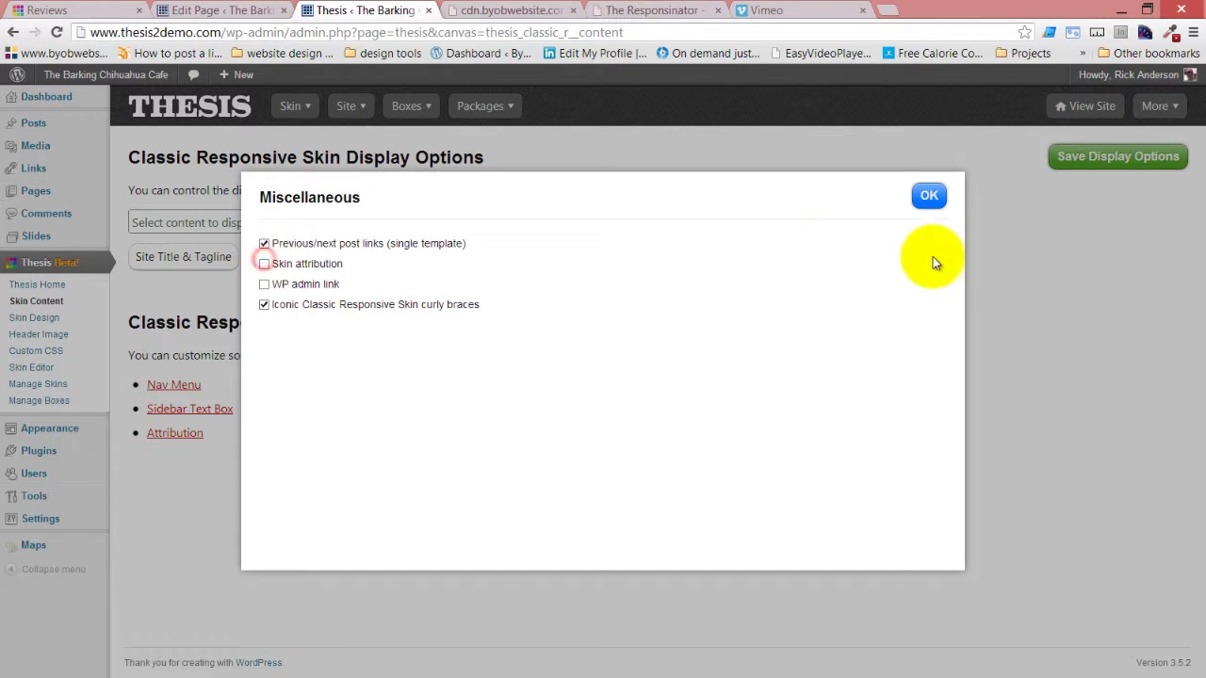
left_click(930, 196)
left_click(1161, 158)
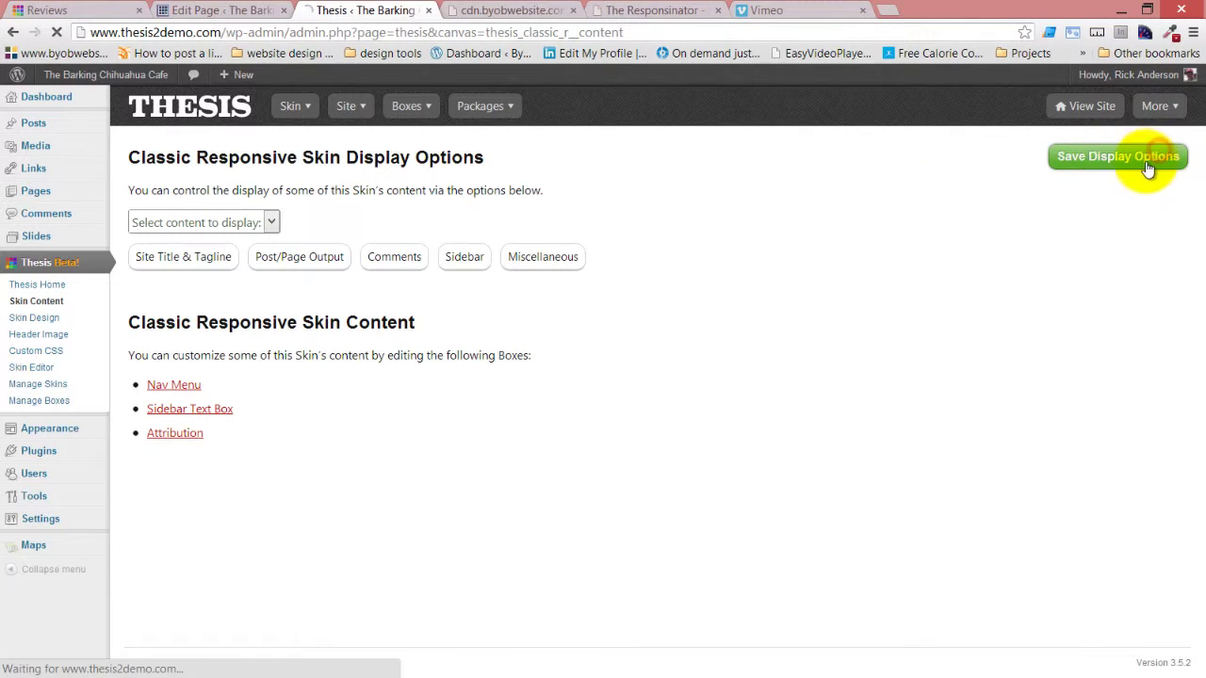
Step: Reload the Reviews page to check its footer after the display options change
left_click(223, 12)
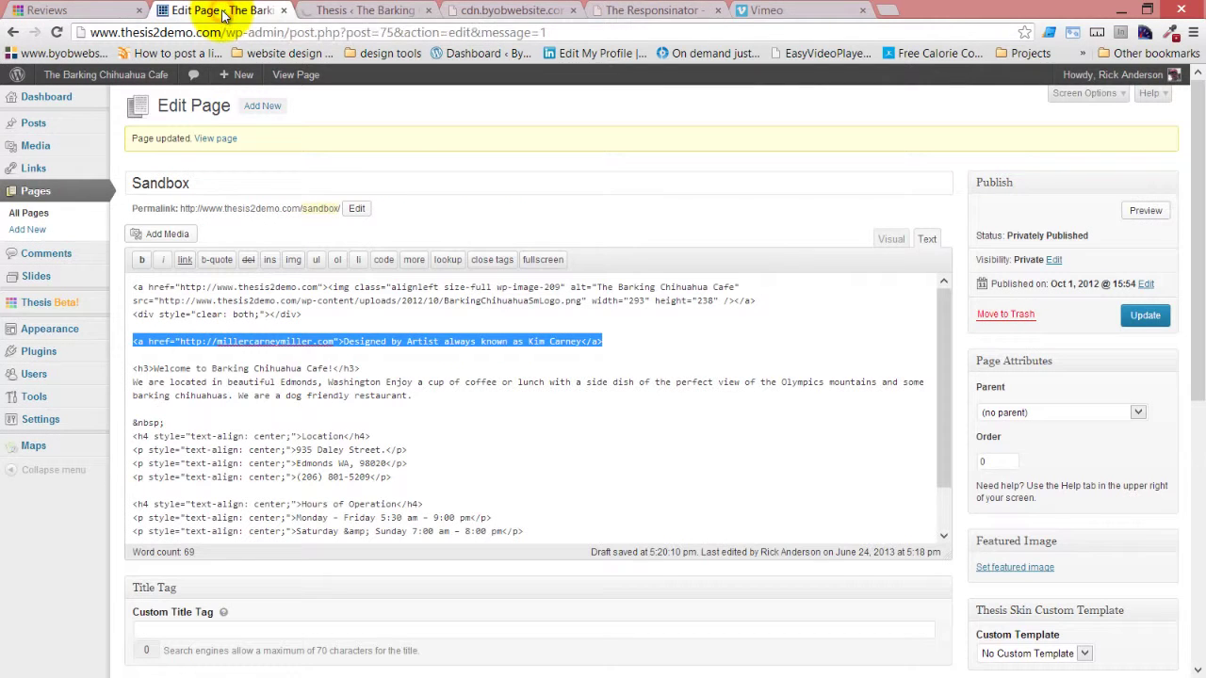
left_click(396, 9)
left_click(45, 10)
left_click(56, 32)
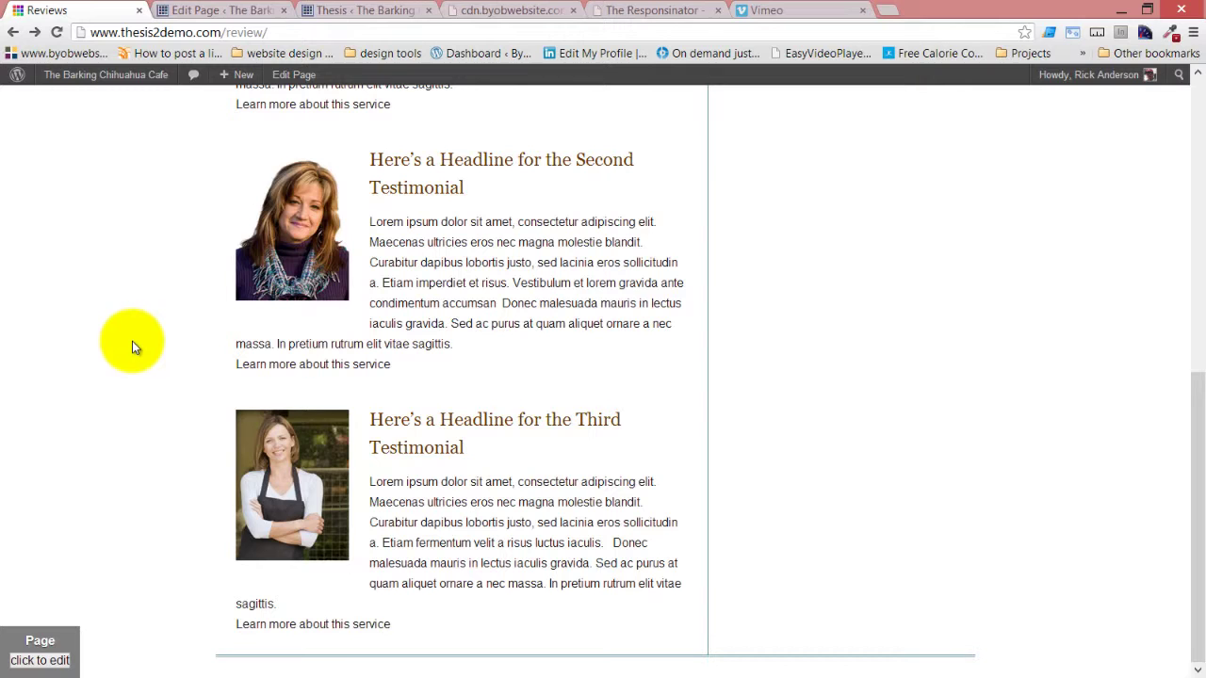
left_click(237, 10)
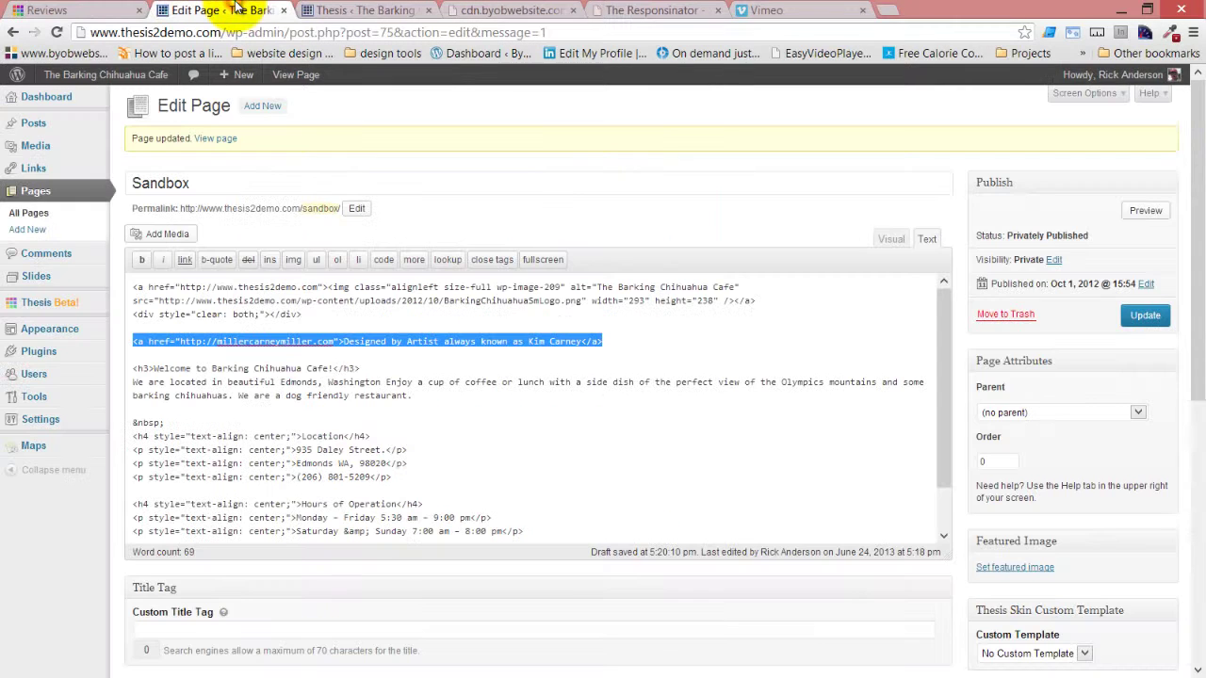
Step: Re-check Skin attribution in Thesis Miscellaneous display options, save them, and reload the Reviews page
left_click(365, 9)
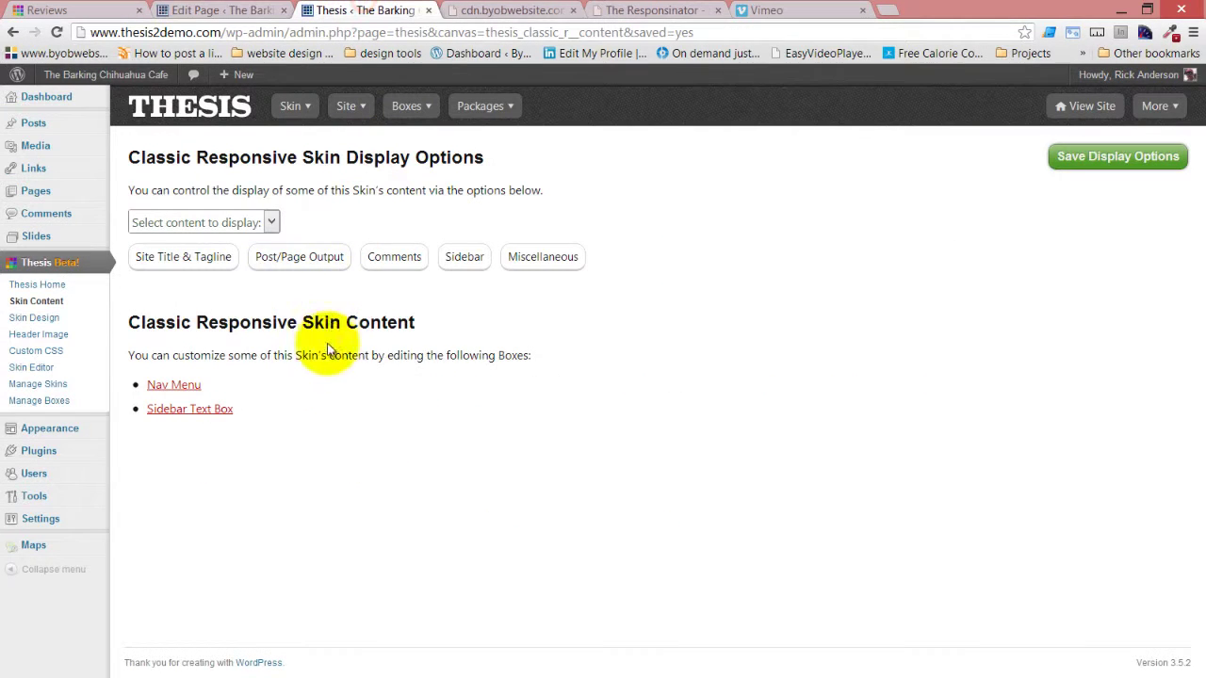
left_click(537, 257)
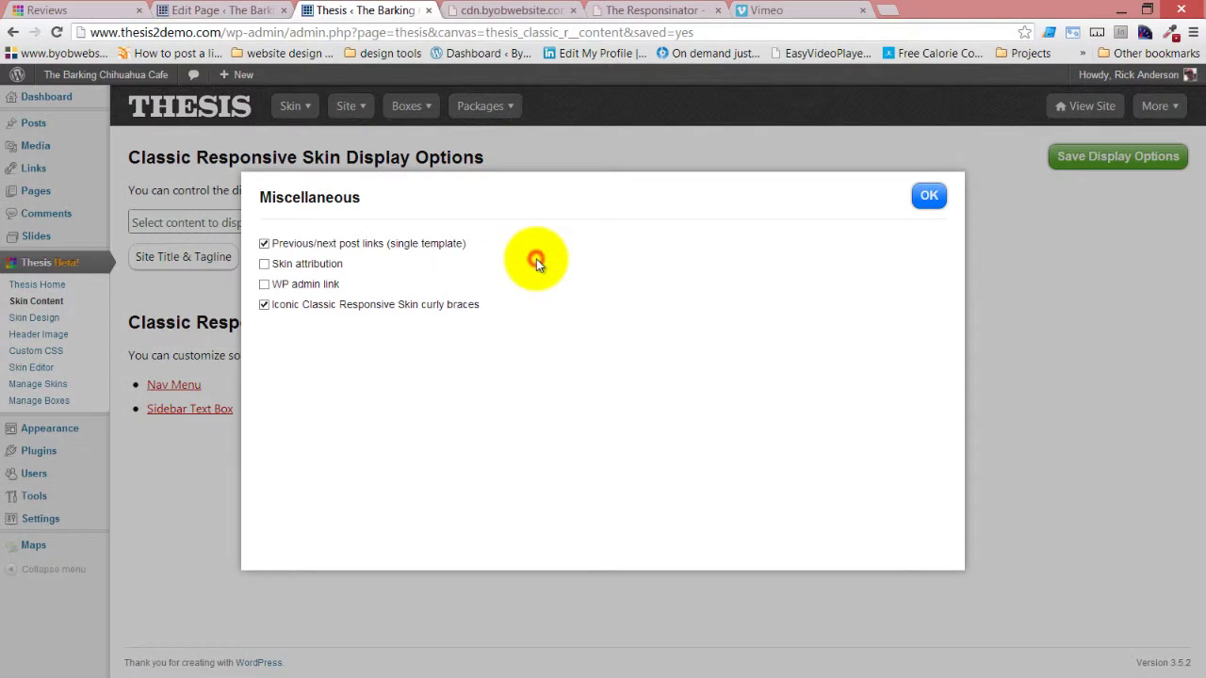
left_click(264, 265)
left_click(928, 198)
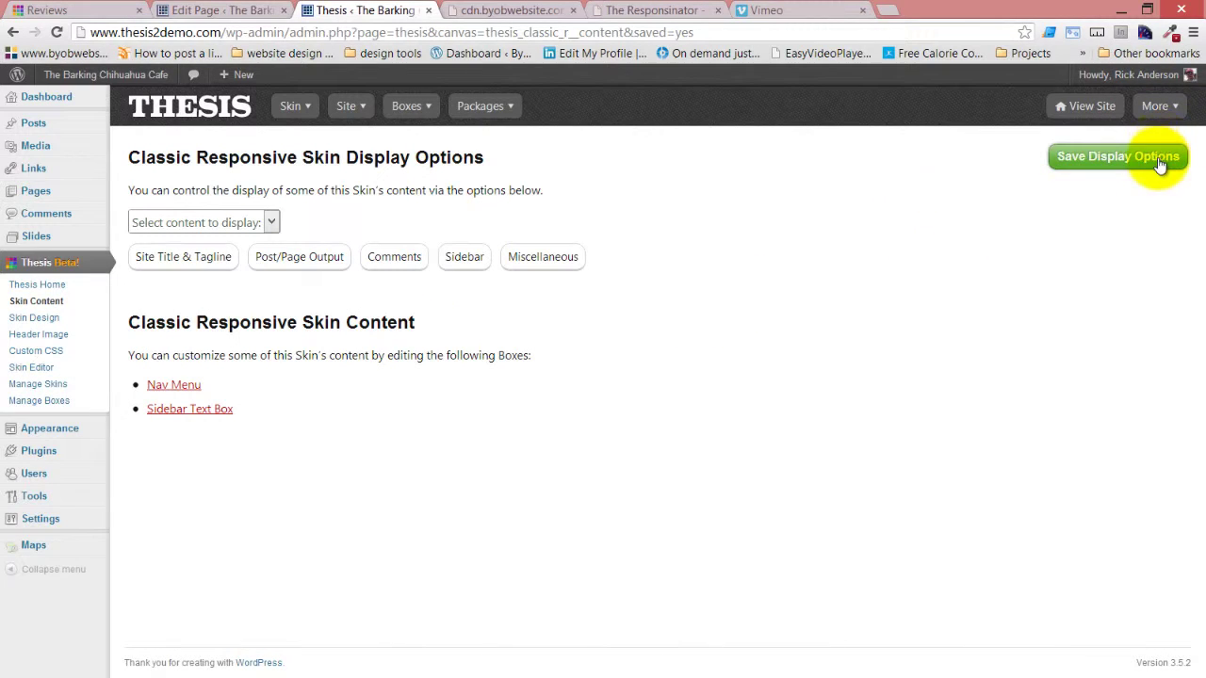
left_click(1159, 157)
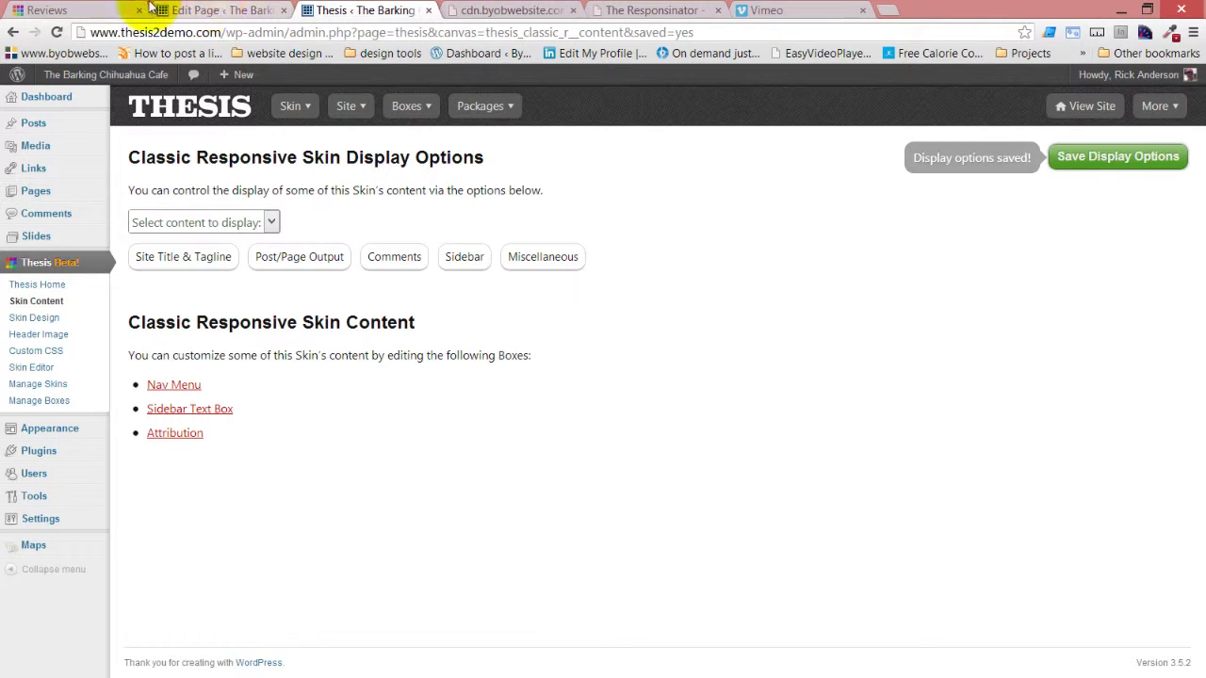
left_click(94, 11)
left_click(54, 33)
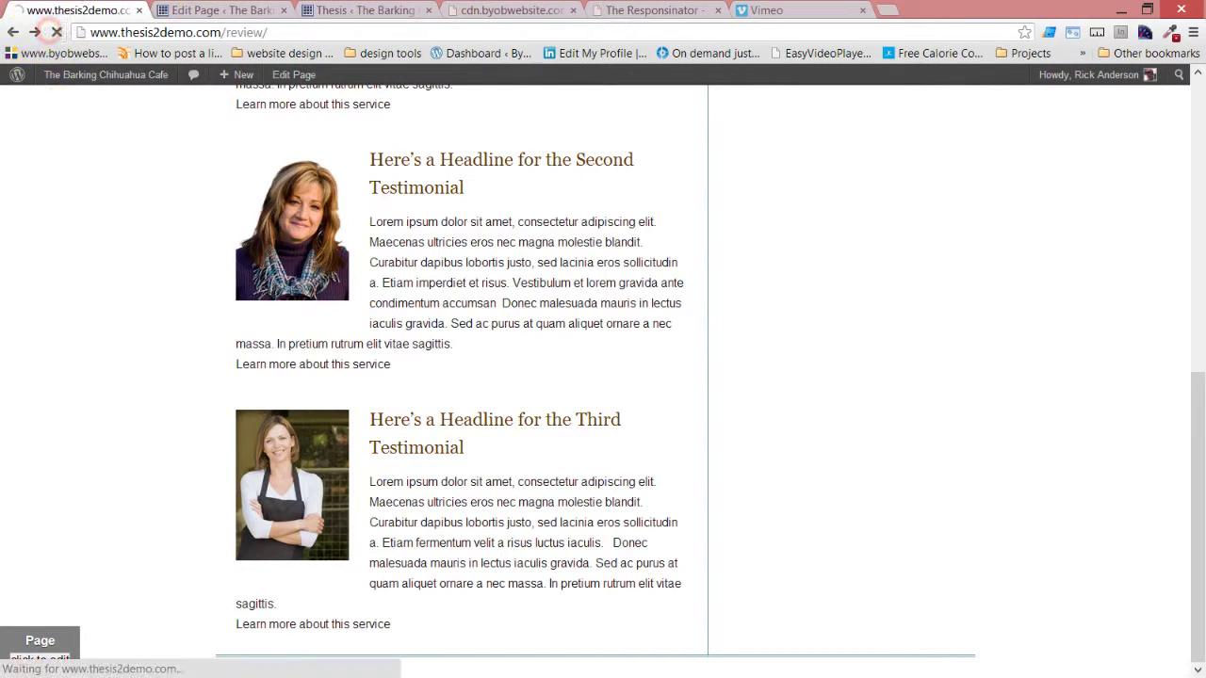